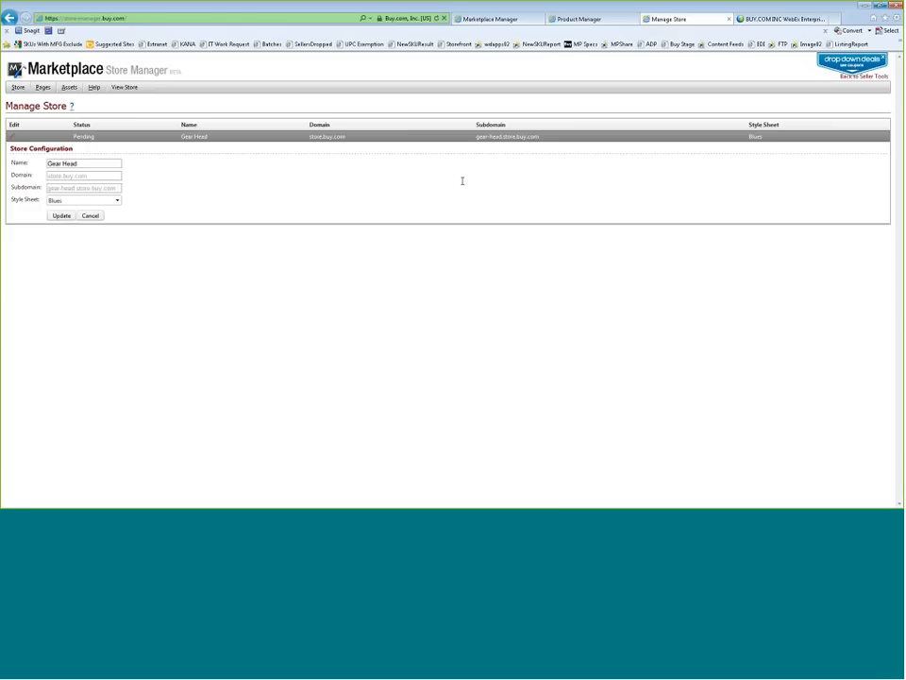
Review the style sheet options in the Gear Head store configuration, keeping Blues selected
{"action": "left_click", "coordinate": [118, 201]}
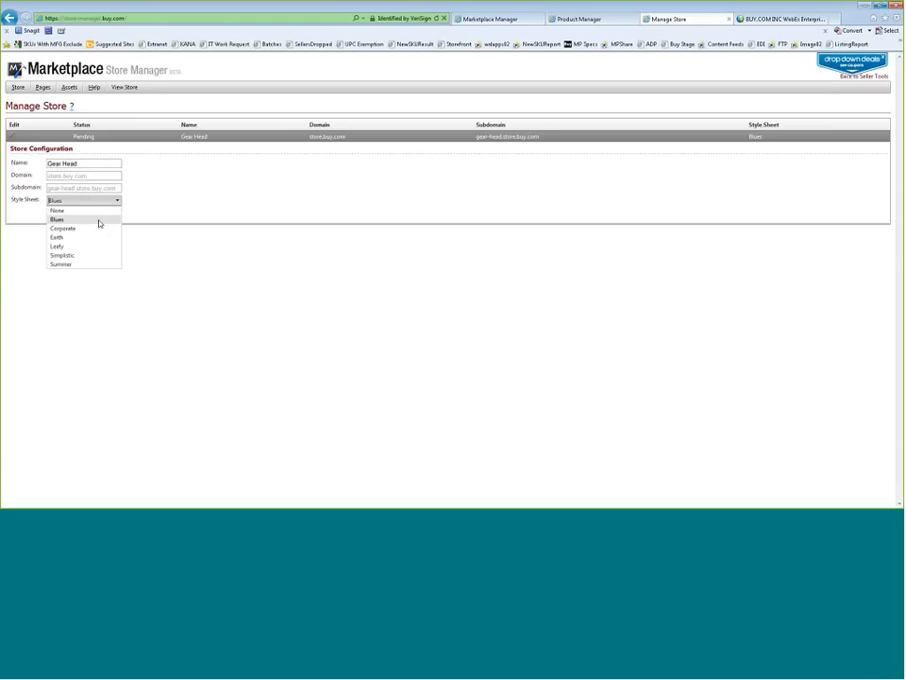
{"action": "left_click", "coordinate": [98, 221]}
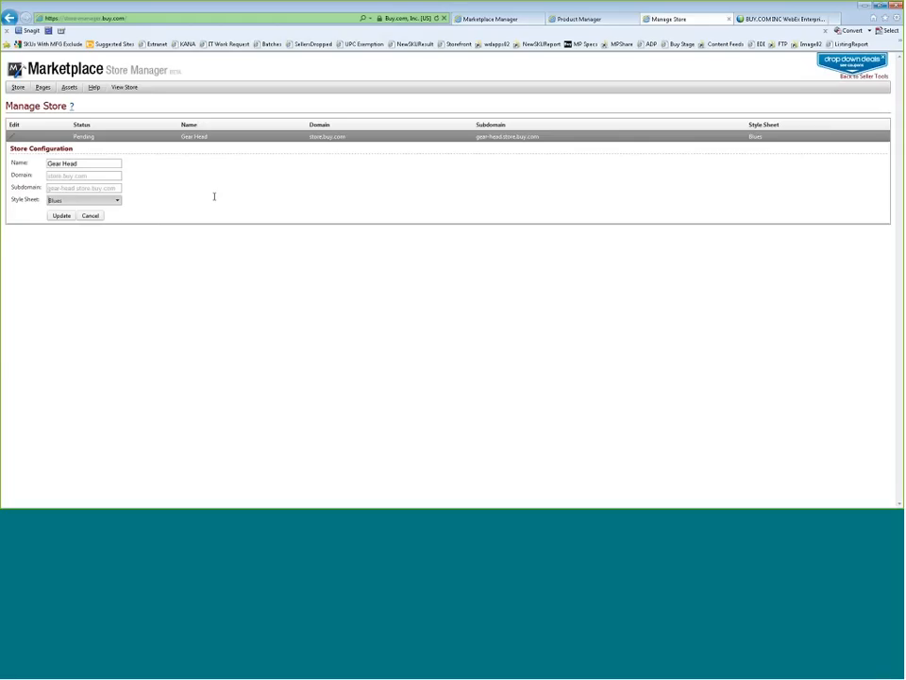
{"action": "left_click", "coordinate": [118, 201]}
Open the content management page to view the Home page's layout zones
{"action": "mouse_move", "coordinate": [39, 91]}
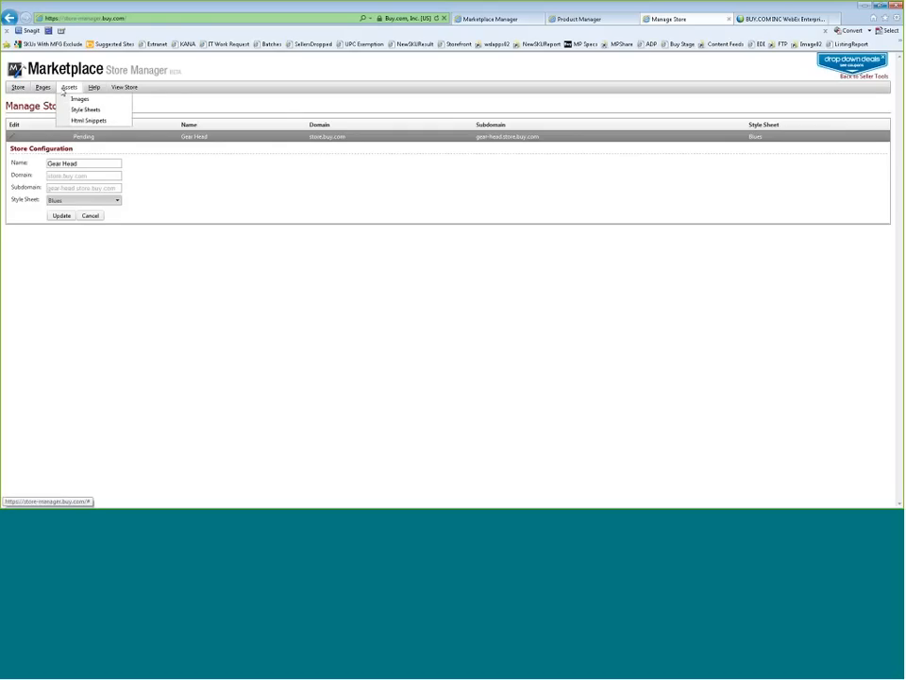
{"action": "mouse_move", "coordinate": [92, 95]}
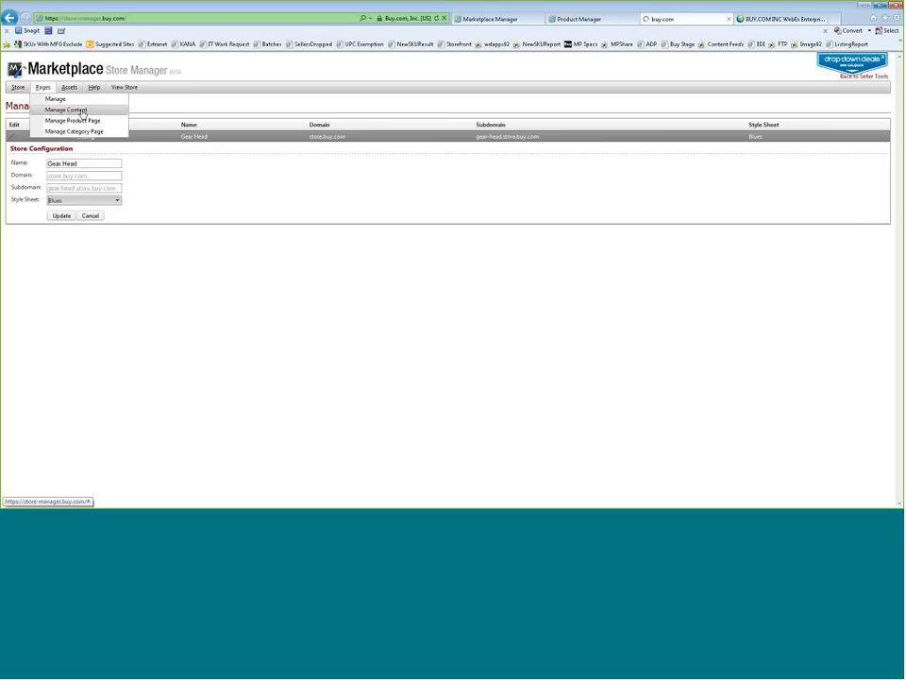
{"action": "left_click", "coordinate": [82, 113]}
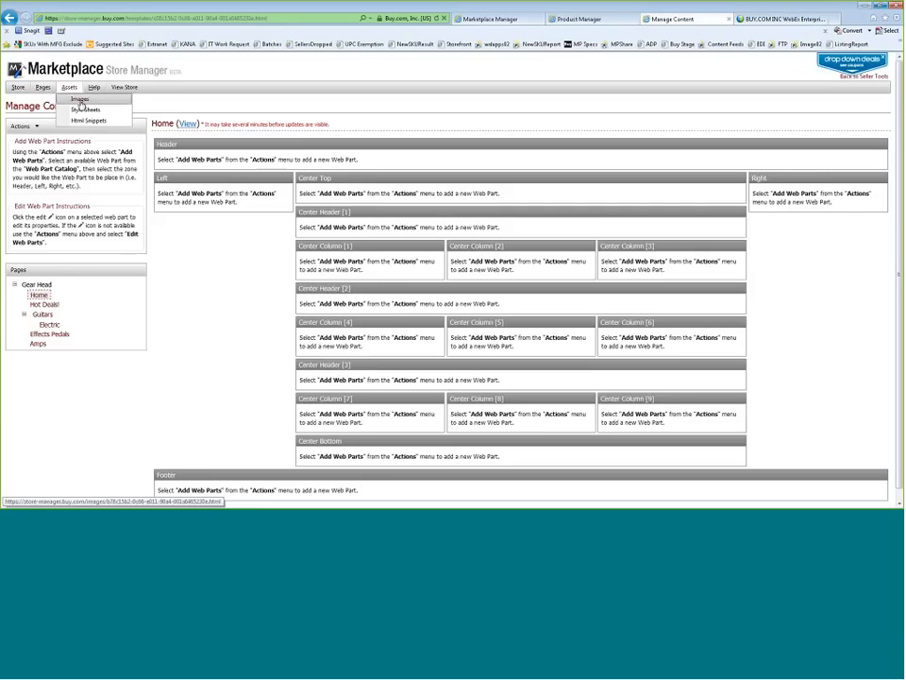
Upload A1_logo.jpg from the desktop to the store's image assets
{"action": "left_click", "coordinate": [80, 101]}
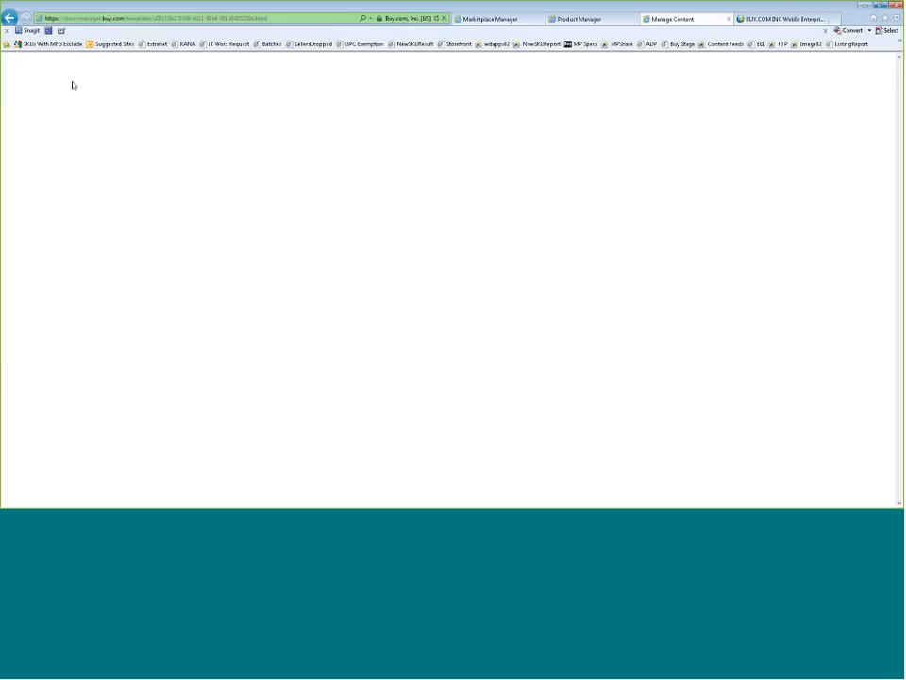
{"action": "mouse_move", "coordinate": [72, 91]}
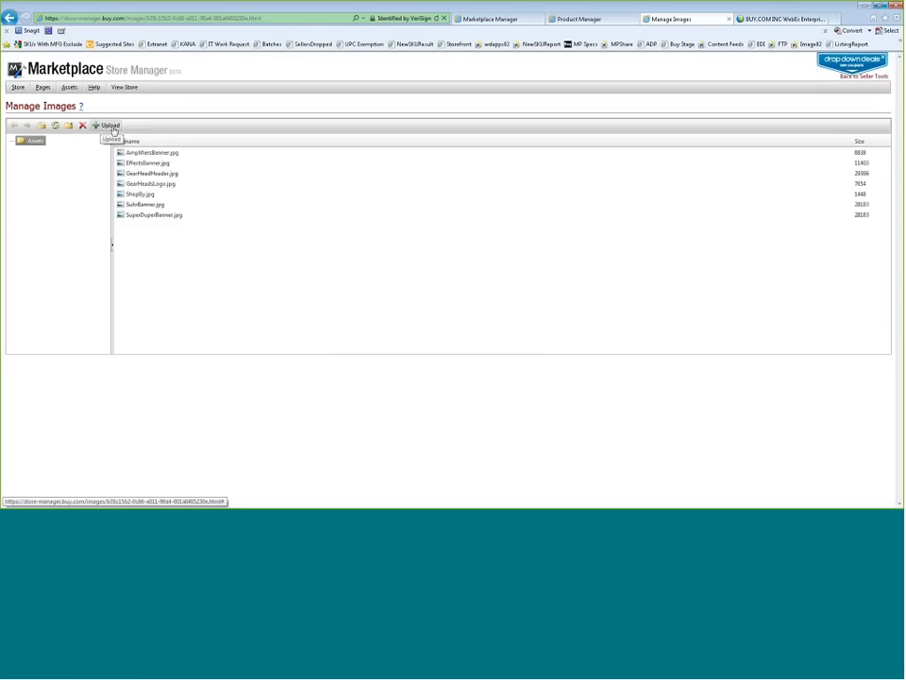
{"action": "left_click", "coordinate": [110, 125]}
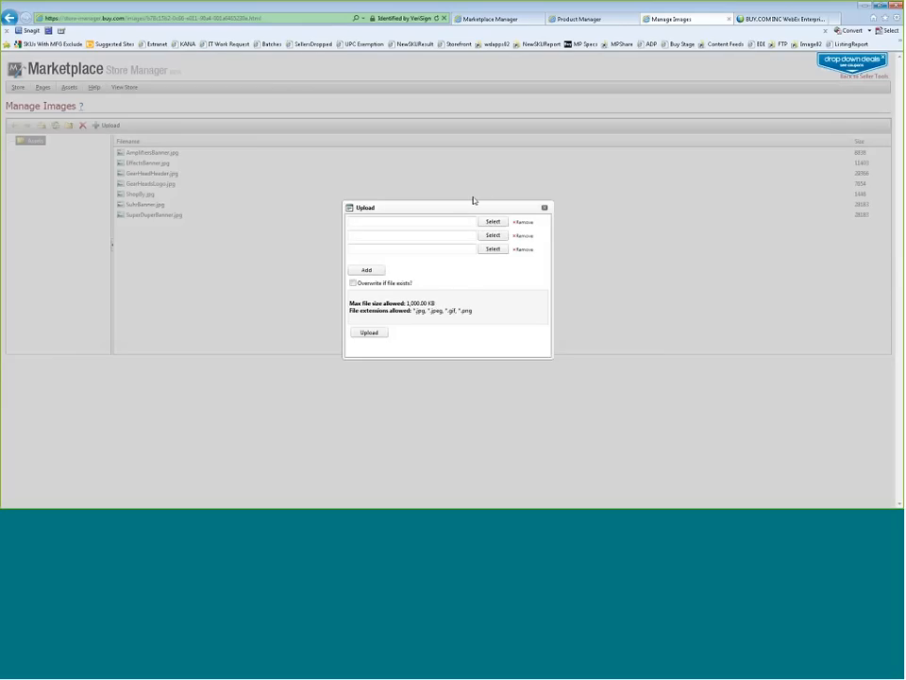
{"action": "left_click_drag", "start_coordinate": [459, 203], "coordinate": [454, 175]}
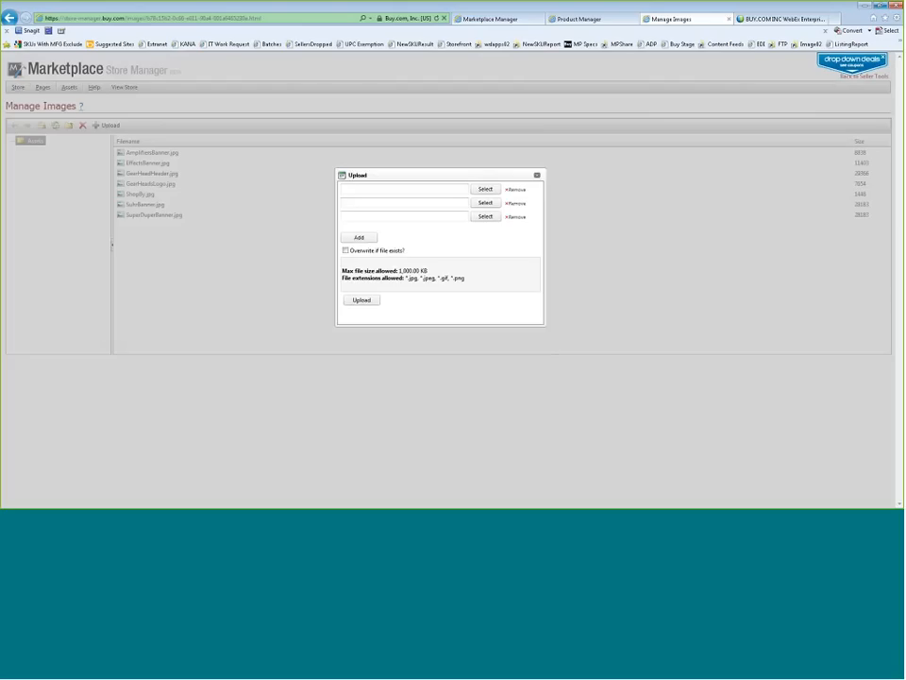
{"action": "left_click", "coordinate": [486, 192]}
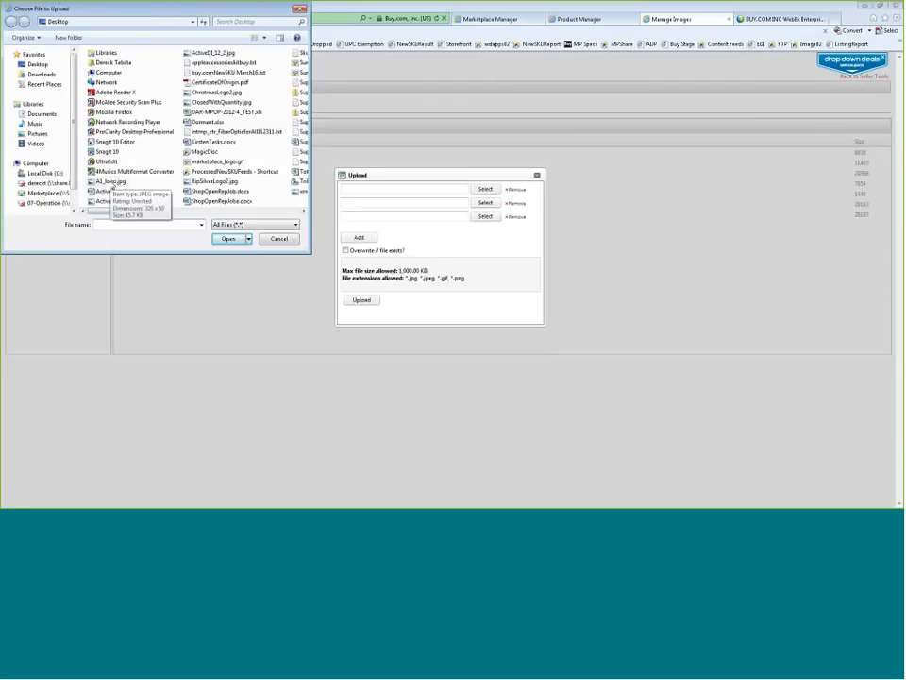
{"action": "left_click", "coordinate": [110, 181]}
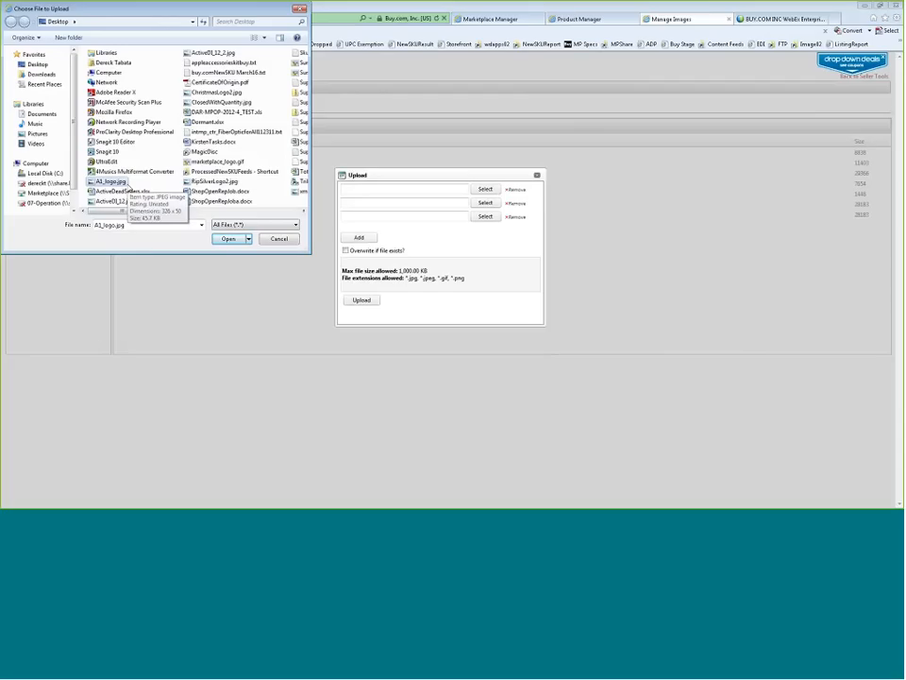
{"action": "left_click", "coordinate": [107, 182]}
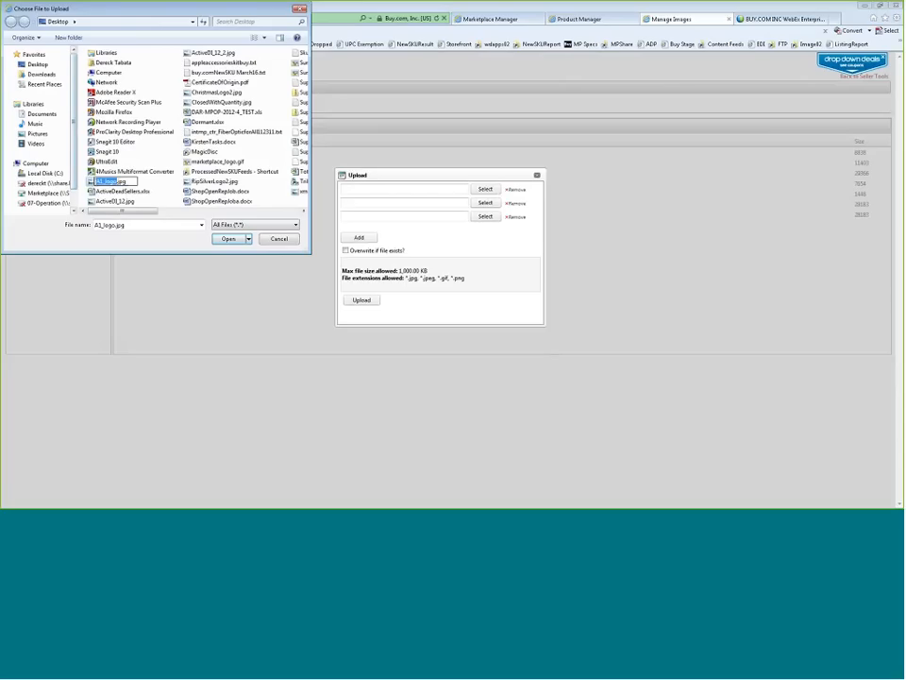
{"action": "left_click", "coordinate": [93, 185]}
{"action": "left_click", "coordinate": [228, 239]}
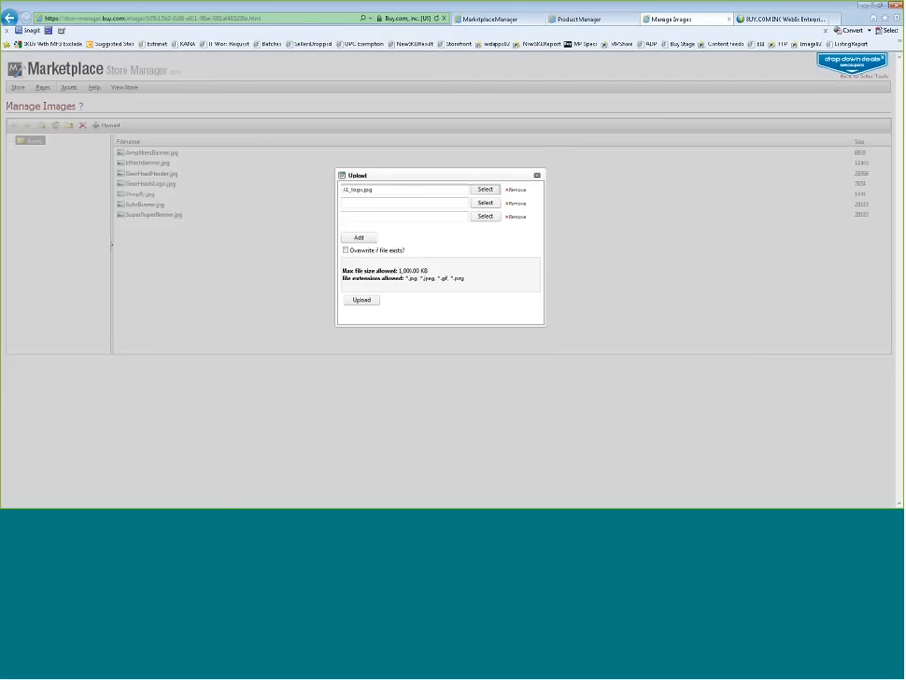
{"action": "left_click", "coordinate": [359, 300]}
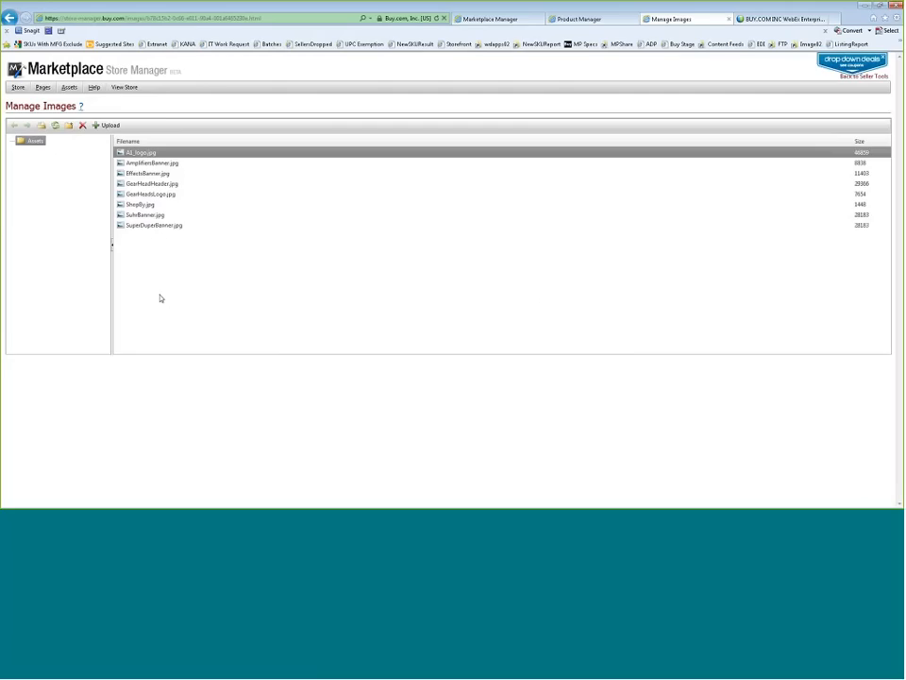
Delete A1_logo.jpg from the store's image assets
{"action": "left_click", "coordinate": [83, 127]}
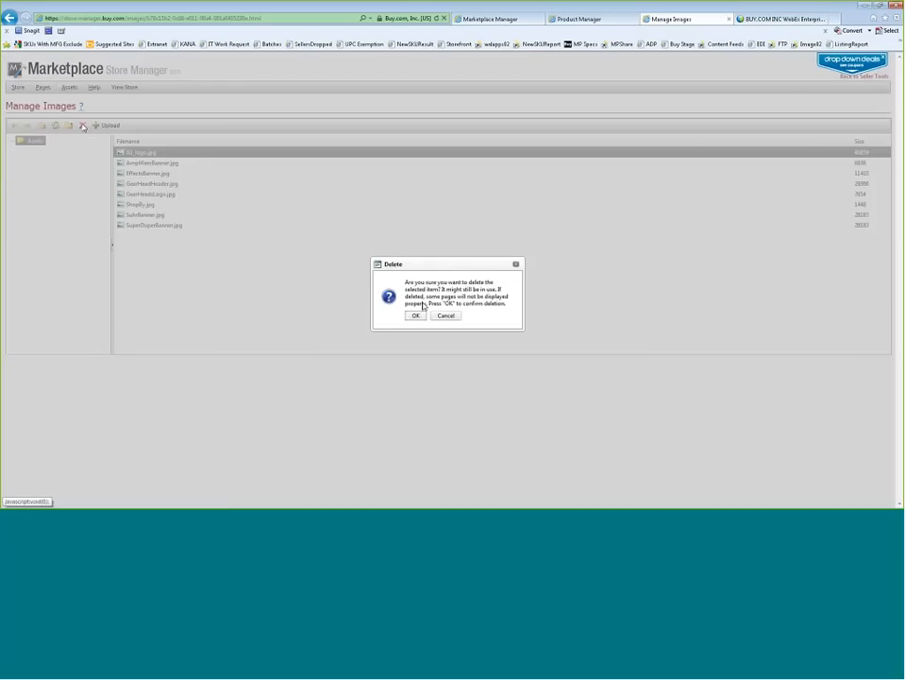
{"action": "left_click_drag", "start_coordinate": [439, 266], "coordinate": [442, 183]}
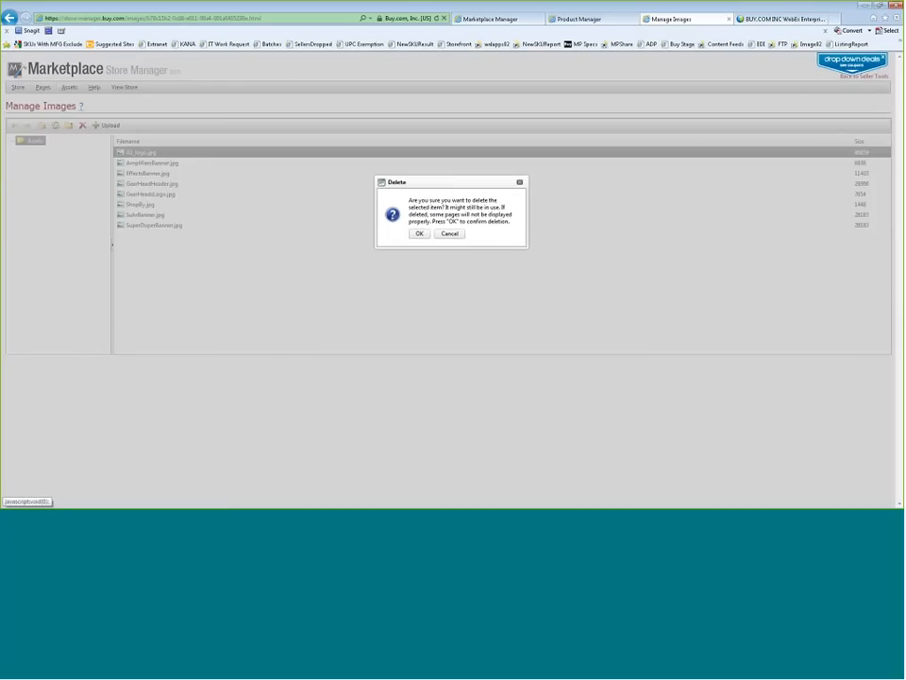
{"action": "left_click", "coordinate": [420, 234]}
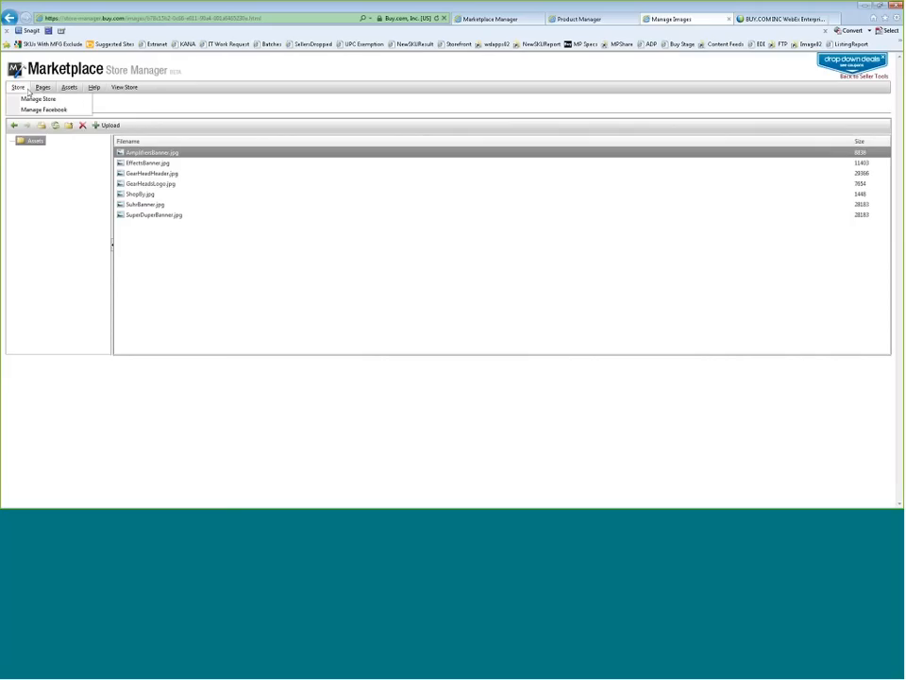
Add an Image web part to the Header zone of the store's Home page content
{"action": "mouse_move", "coordinate": [42, 87]}
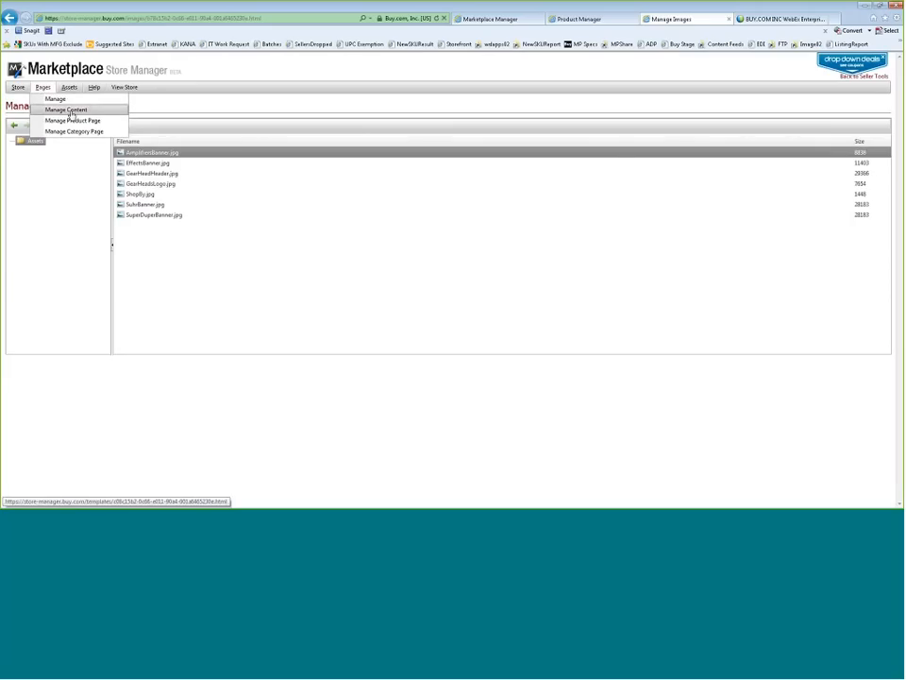
{"action": "left_click", "coordinate": [68, 110]}
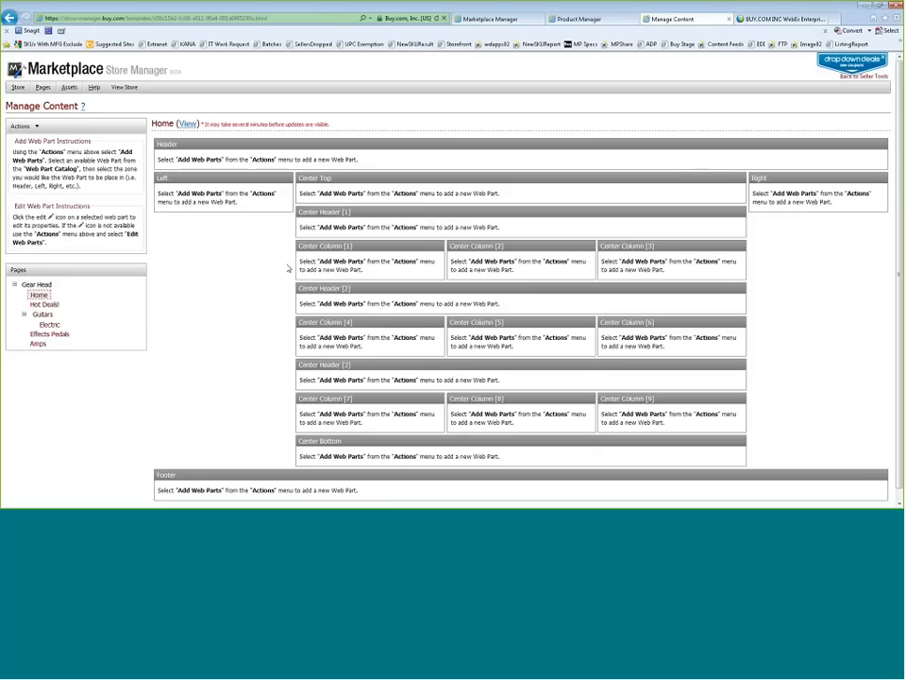
{"action": "left_click", "coordinate": [23, 127]}
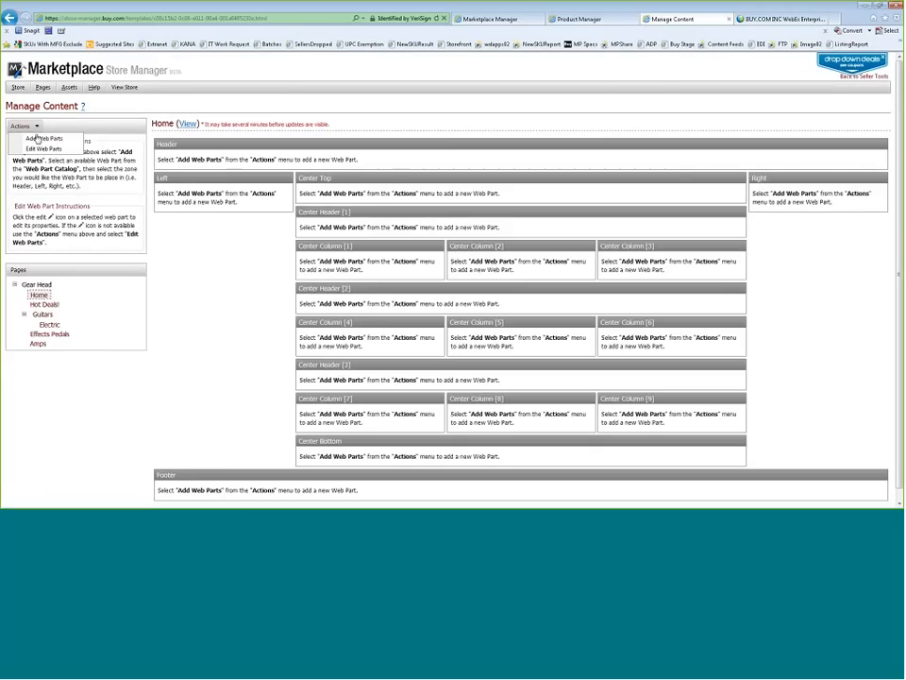
{"action": "left_click", "coordinate": [40, 137]}
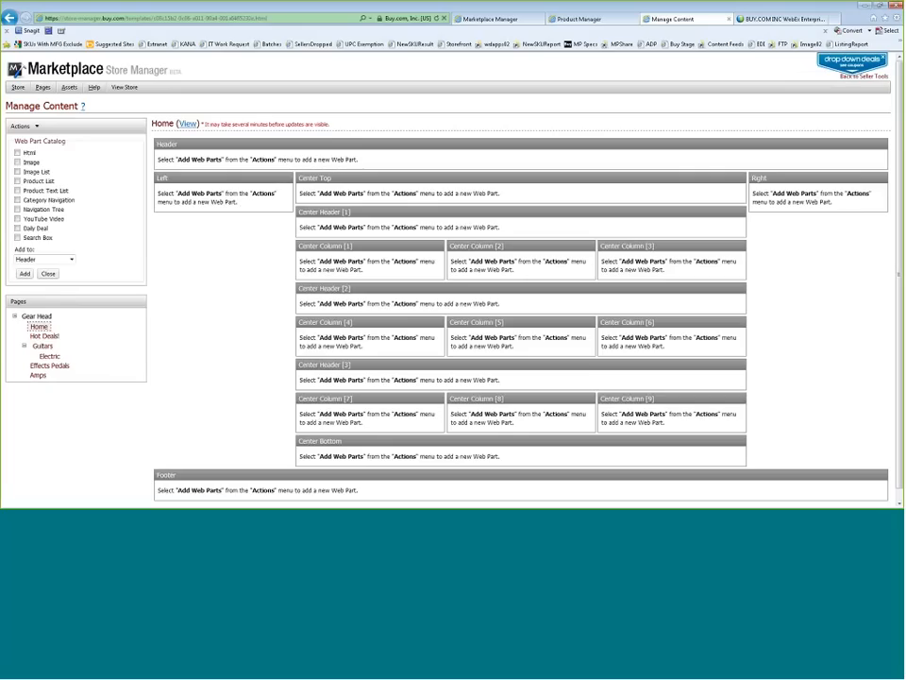
{"action": "left_click", "coordinate": [17, 163]}
{"action": "left_click", "coordinate": [64, 260]}
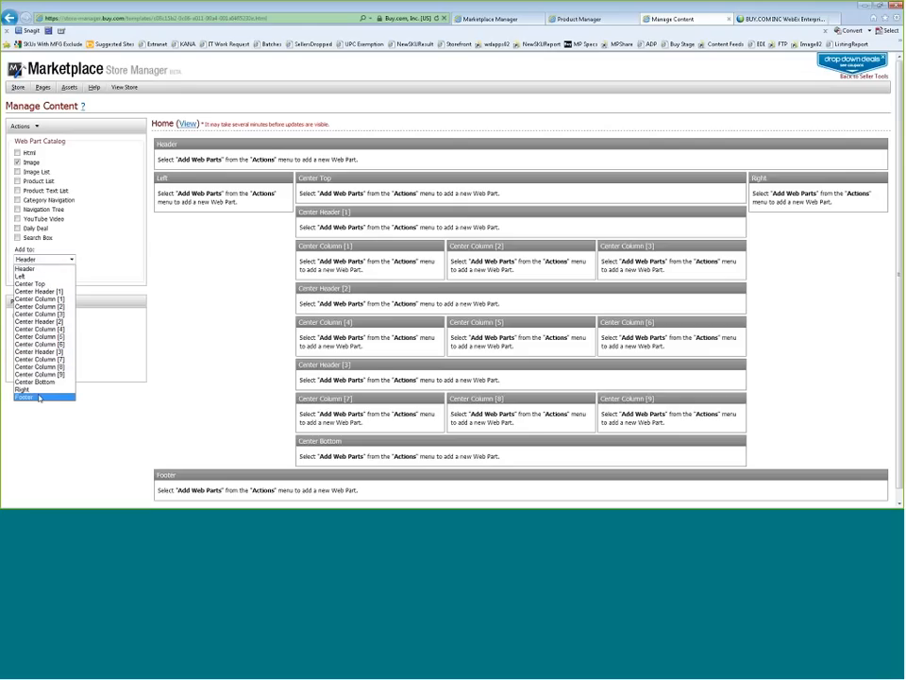
{"action": "left_click", "coordinate": [28, 271]}
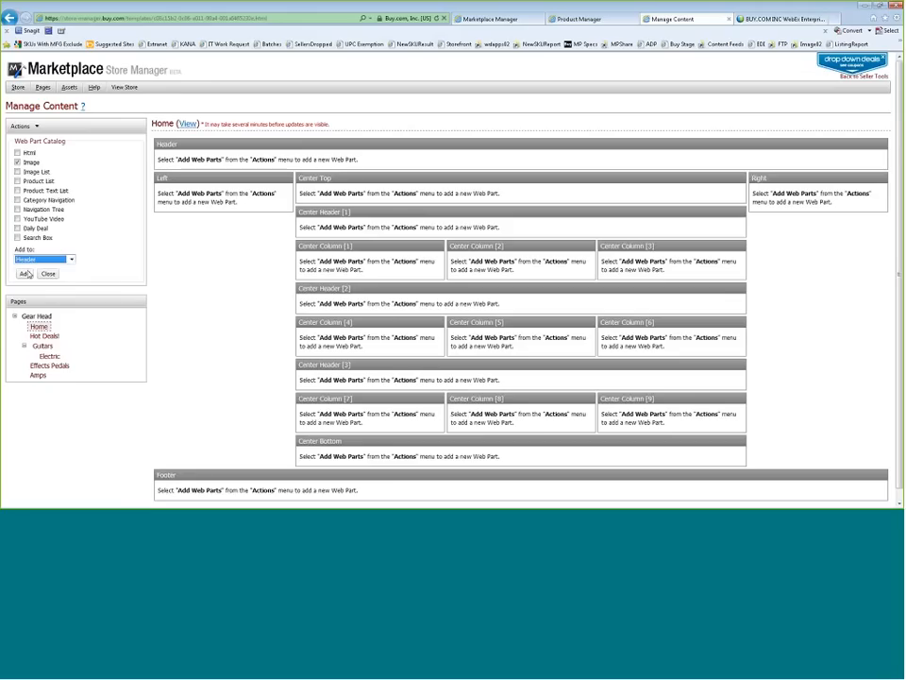
{"action": "left_click", "coordinate": [25, 273]}
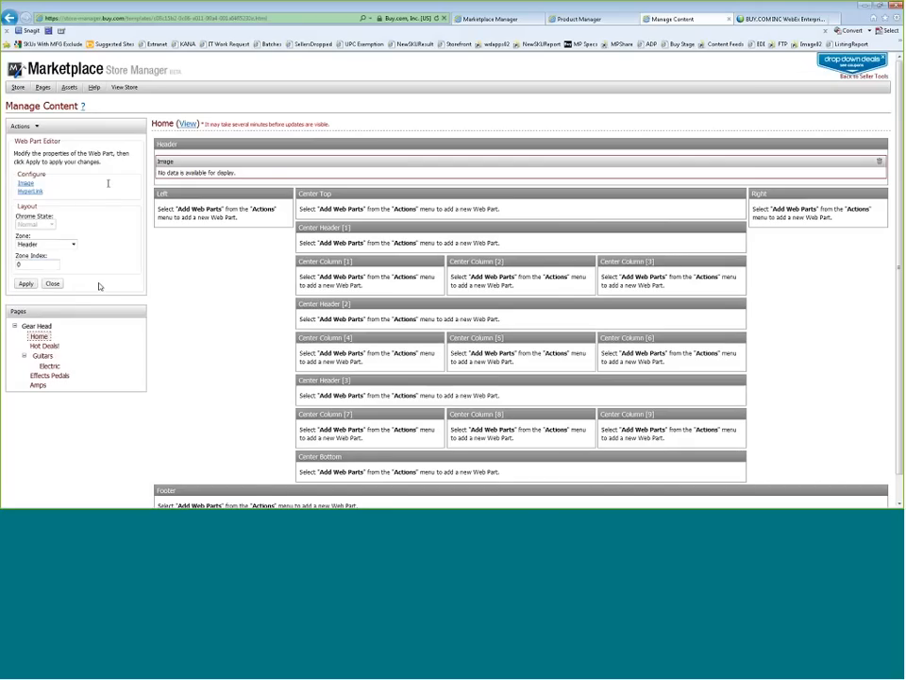
Set the header Image web part to display GearHeadHeader.jpg from the store's assets
{"action": "left_click", "coordinate": [26, 183]}
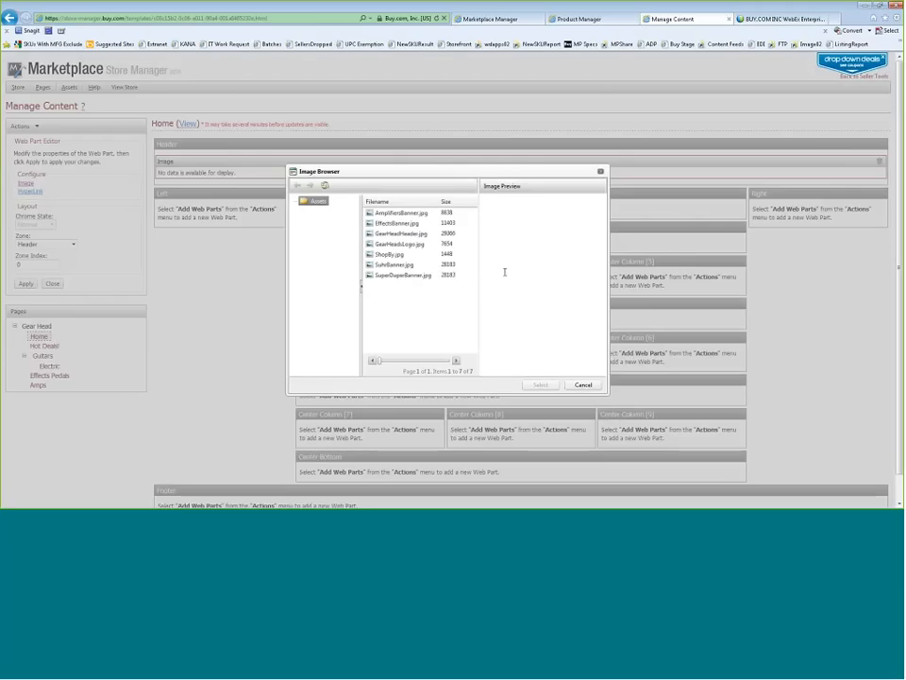
{"action": "left_click", "coordinate": [399, 244]}
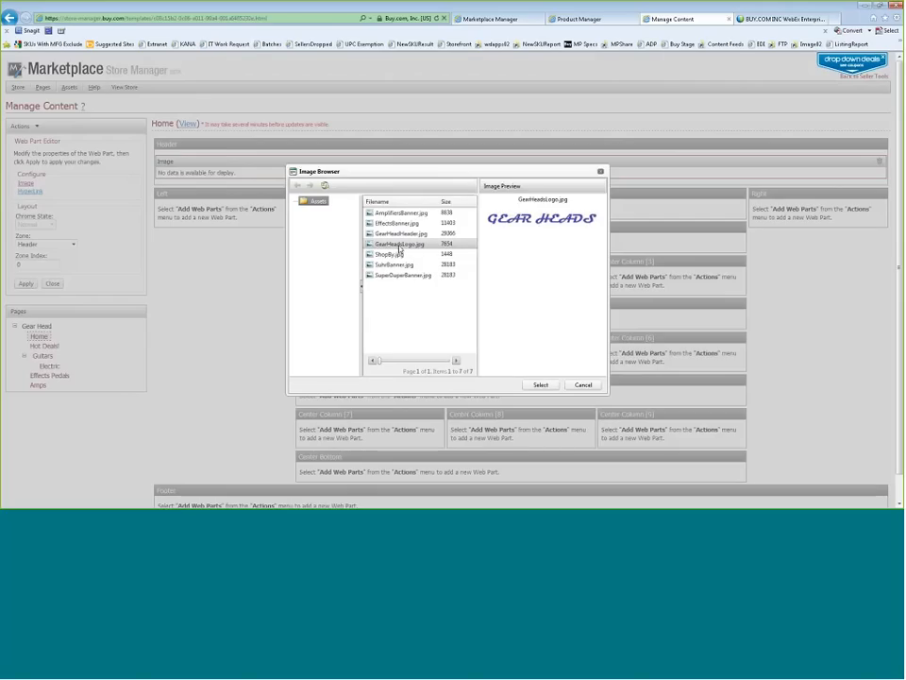
{"action": "left_click", "coordinate": [397, 234]}
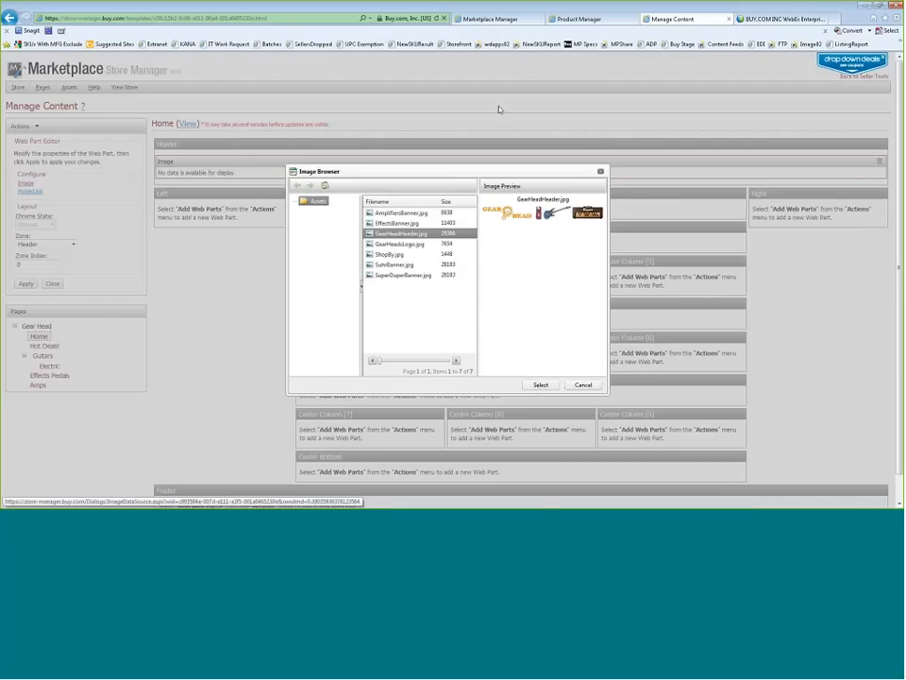
{"action": "left_click", "coordinate": [541, 385]}
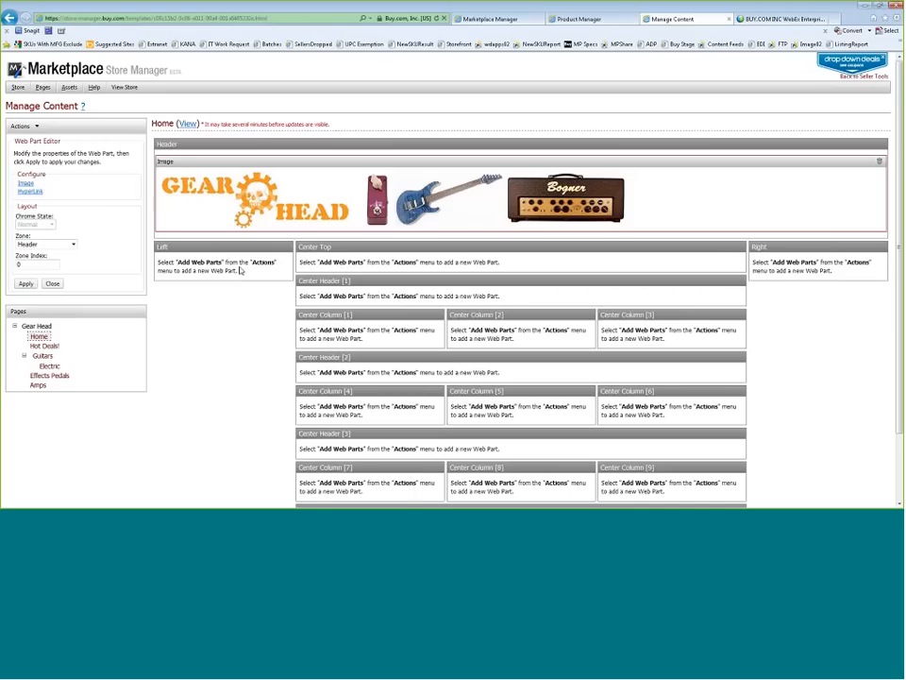
Add a Category Navigation web part to the Left zone of the Home page
{"action": "left_click", "coordinate": [21, 129]}
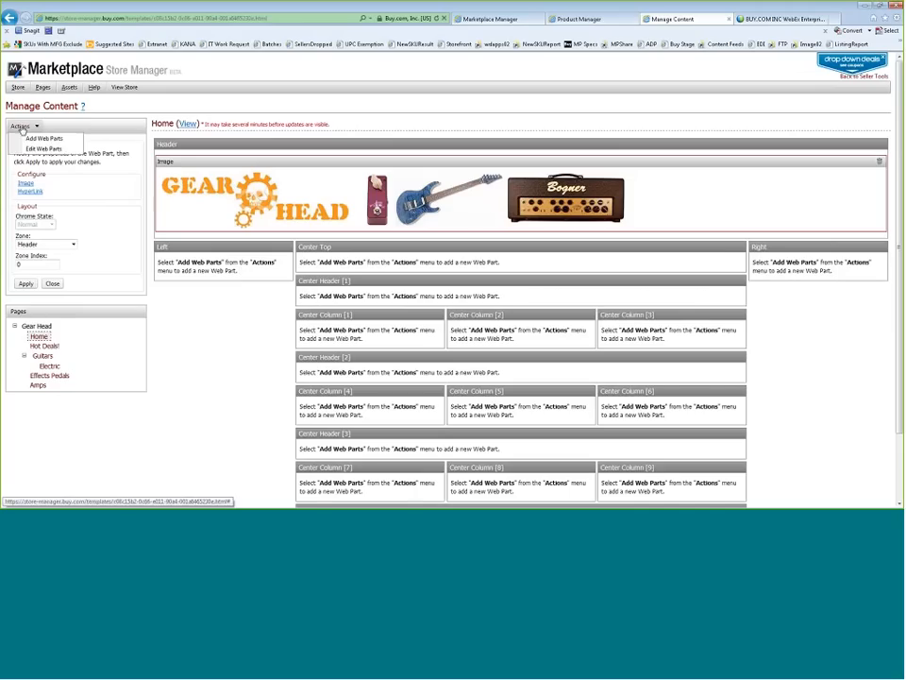
{"action": "left_click", "coordinate": [44, 139]}
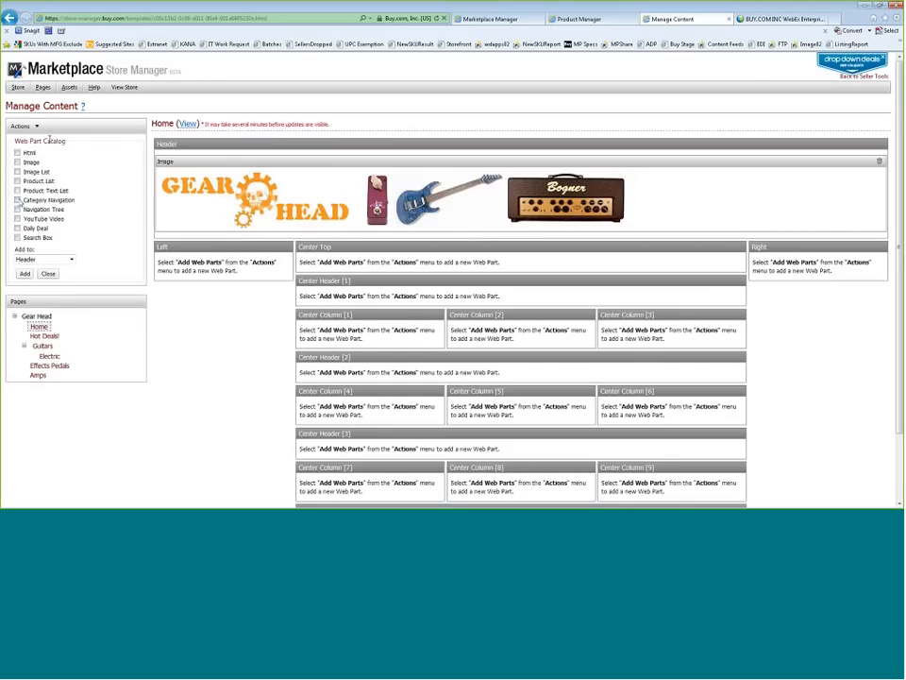
{"action": "left_click", "coordinate": [17, 200]}
{"action": "left_click", "coordinate": [72, 260]}
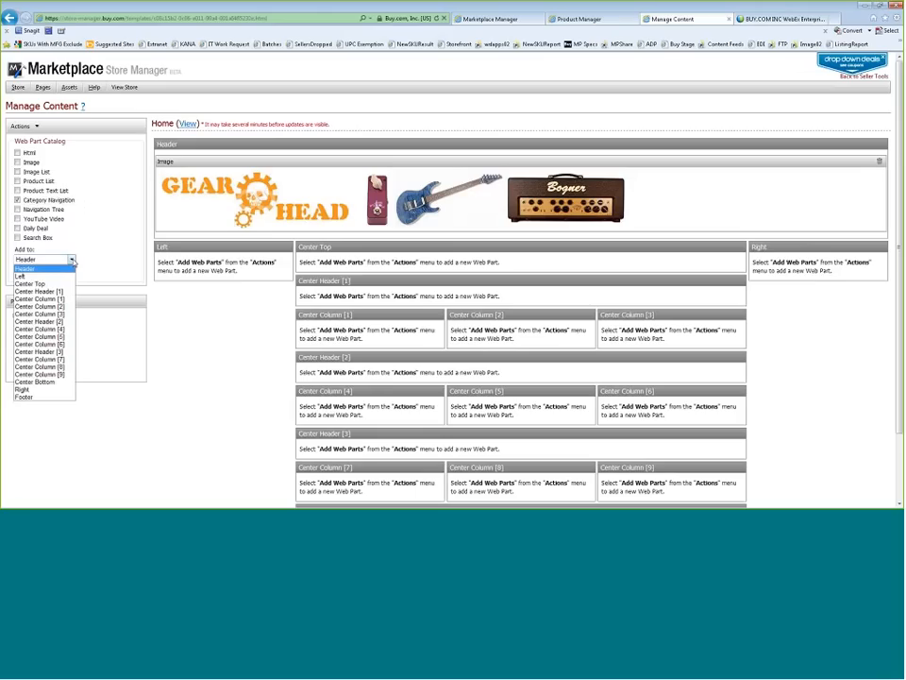
{"action": "left_click", "coordinate": [21, 275]}
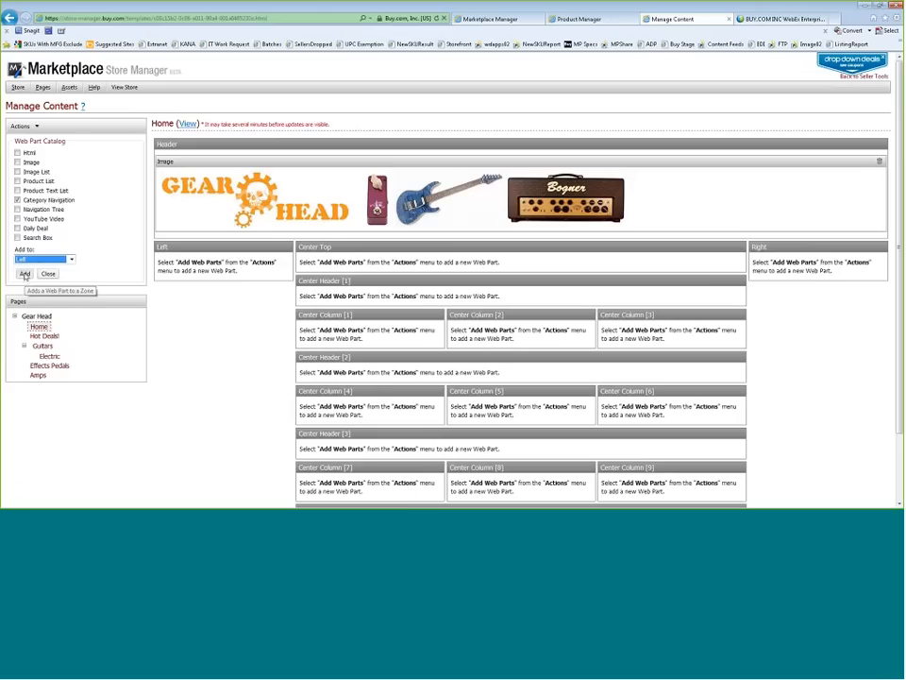
{"action": "left_click", "coordinate": [25, 273]}
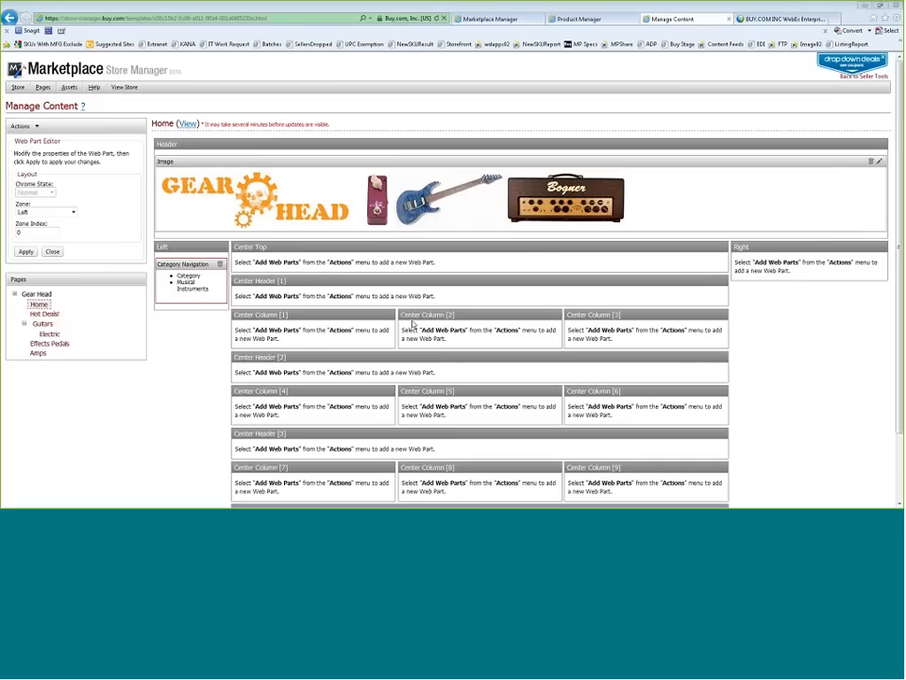
Add a Product List web part to the Center Top zone of the Home page
{"action": "left_click", "coordinate": [19, 127]}
{"action": "left_click", "coordinate": [46, 141]}
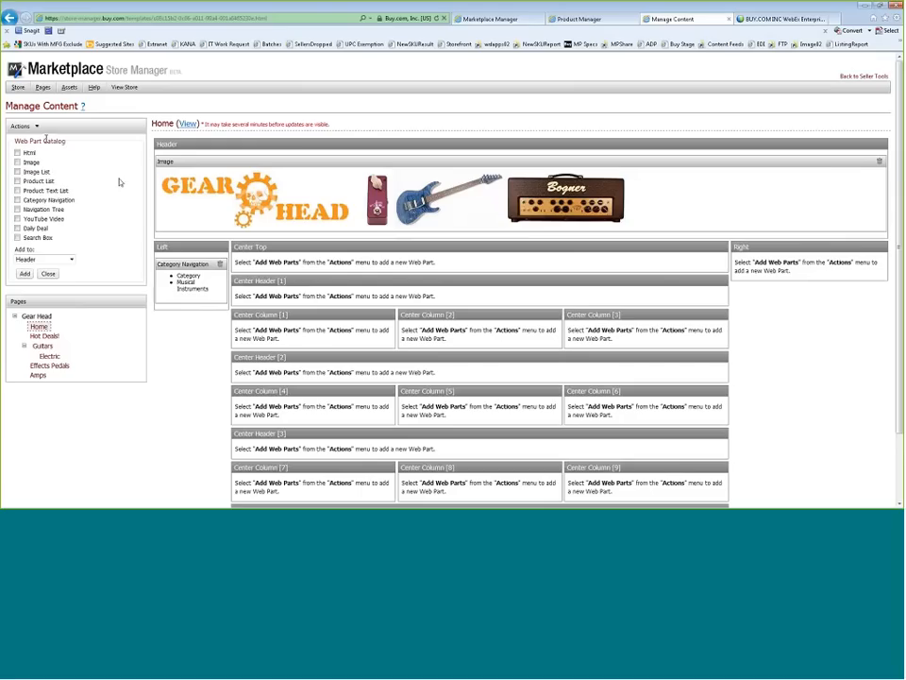
{"action": "left_click", "coordinate": [17, 181]}
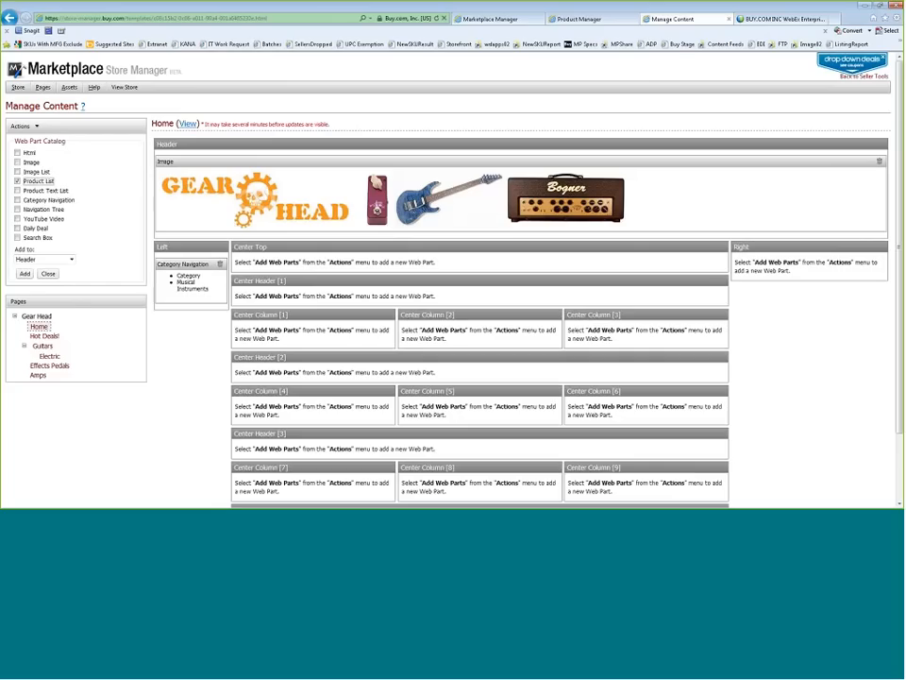
{"action": "left_click", "coordinate": [45, 258]}
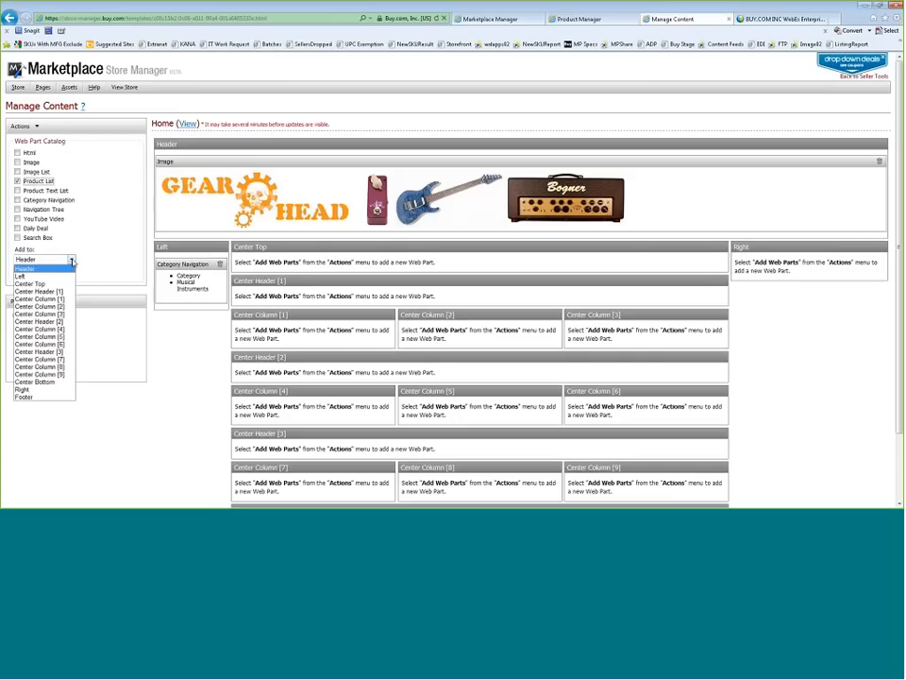
{"action": "left_click", "coordinate": [45, 284]}
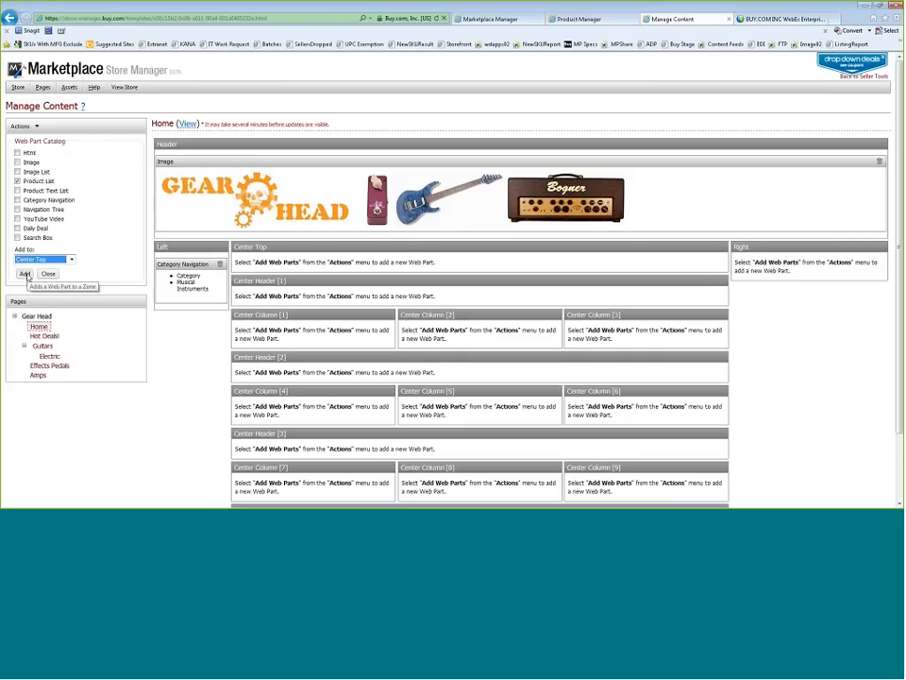
{"action": "left_click", "coordinate": [25, 274]}
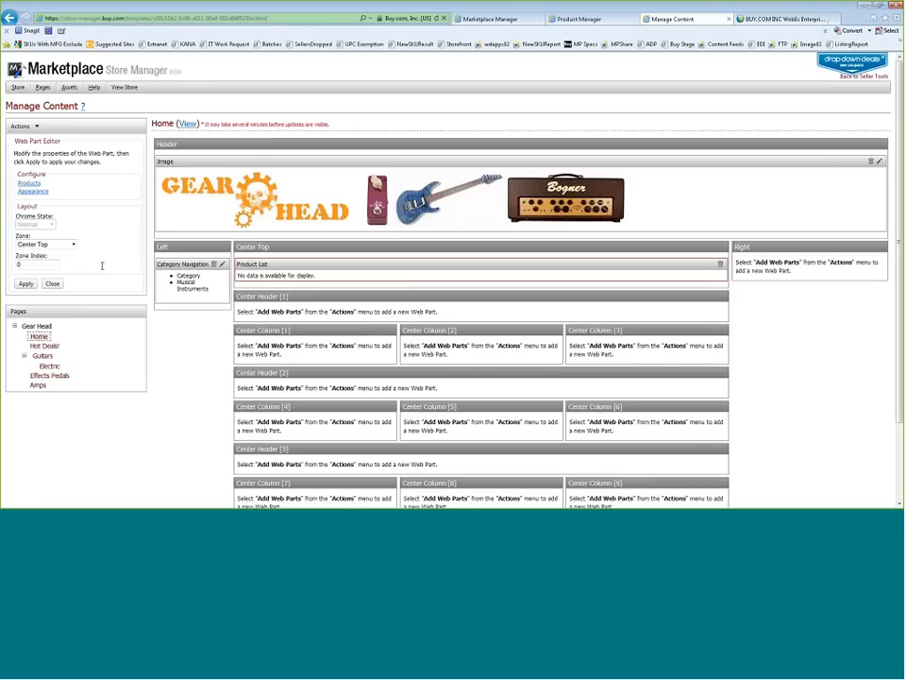
Set the Product List's table appearance to four columns with horizontal direction and apply it
{"action": "left_click", "coordinate": [43, 195]}
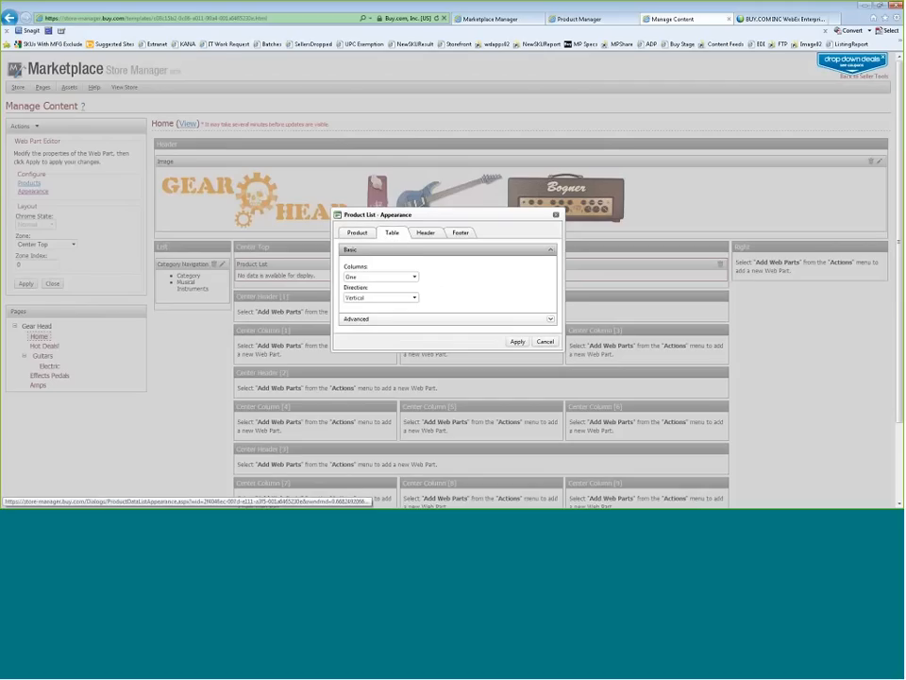
{"action": "left_click", "coordinate": [404, 279]}
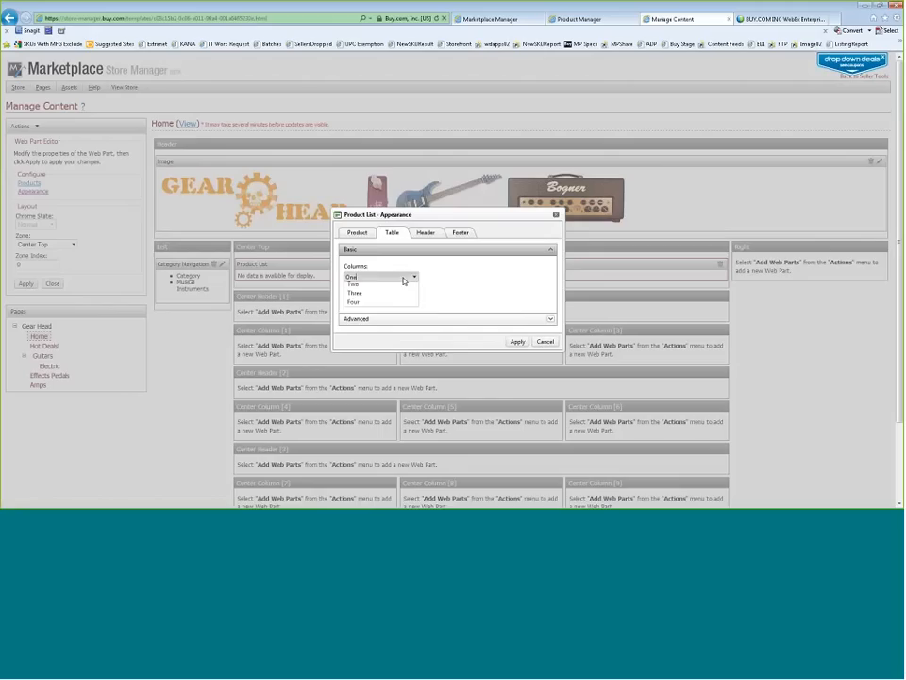
{"action": "left_click", "coordinate": [387, 313]}
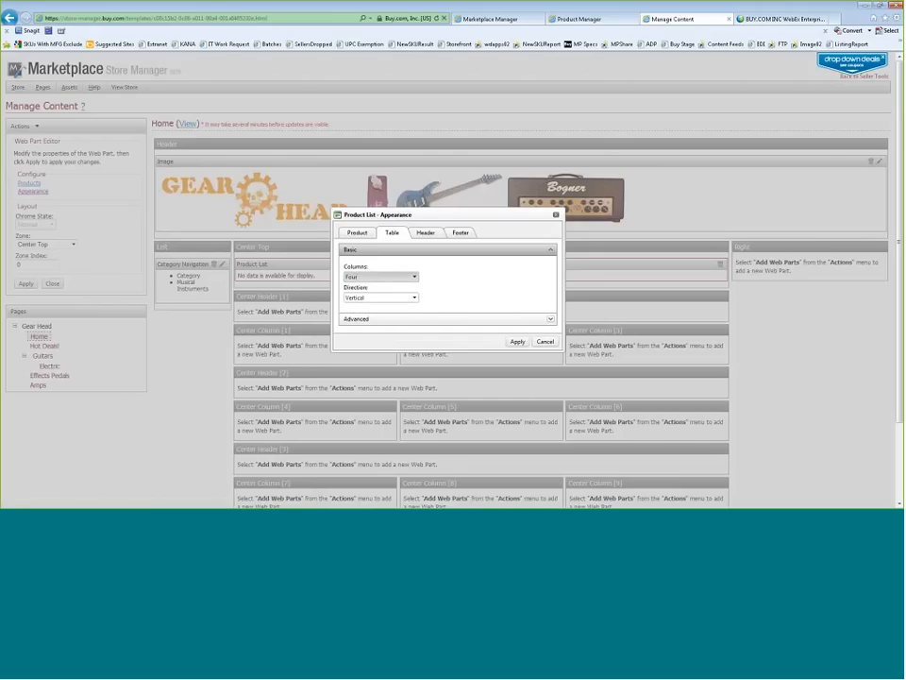
{"action": "left_click", "coordinate": [366, 298]}
{"action": "left_click", "coordinate": [371, 303]}
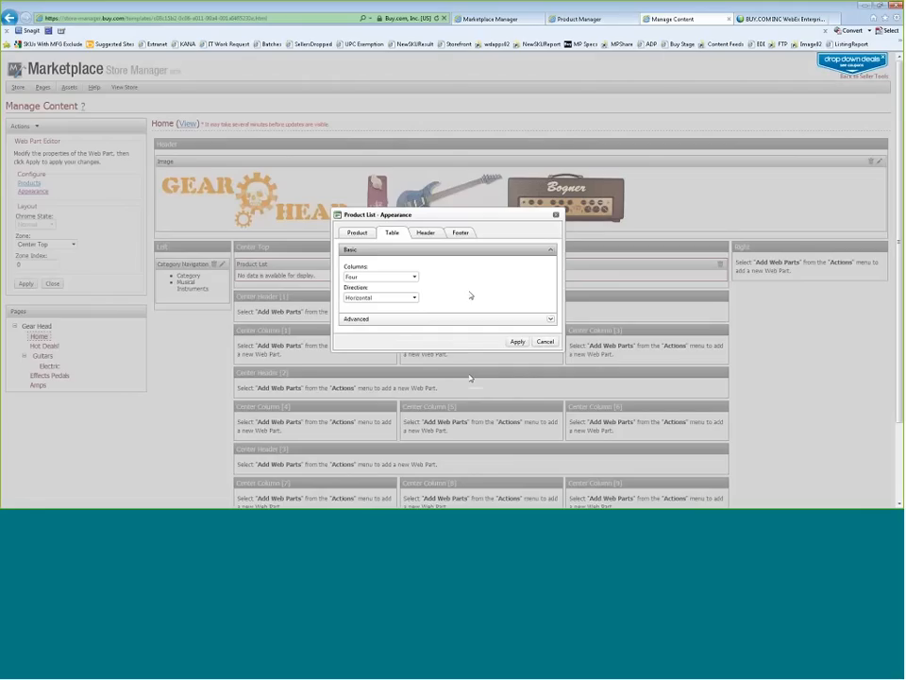
{"action": "left_click", "coordinate": [518, 343]}
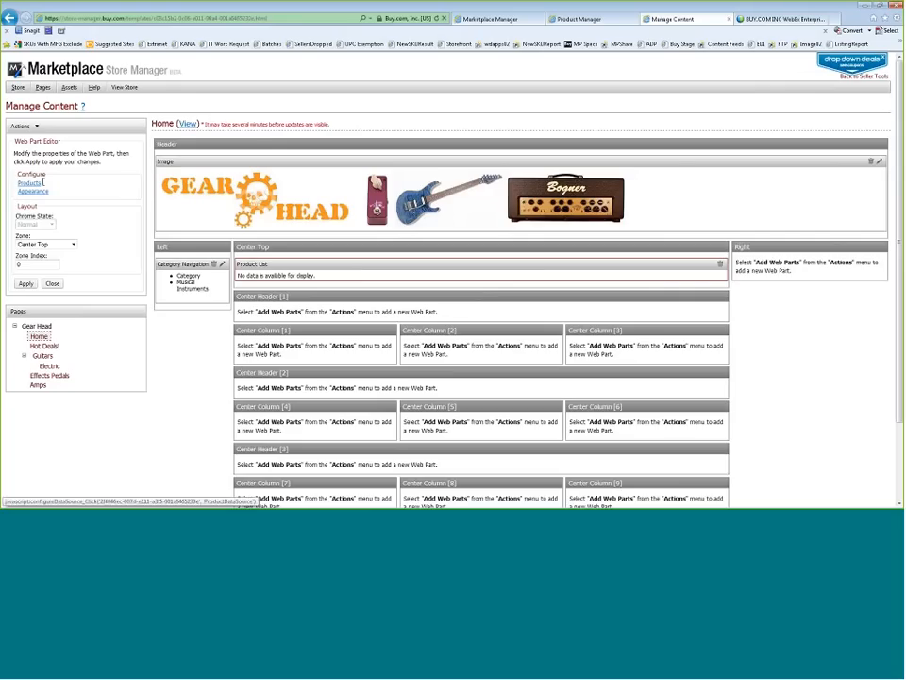
Examine the Category, Store, Sales and Sku options for the Product List's data source
{"action": "left_click", "coordinate": [29, 184]}
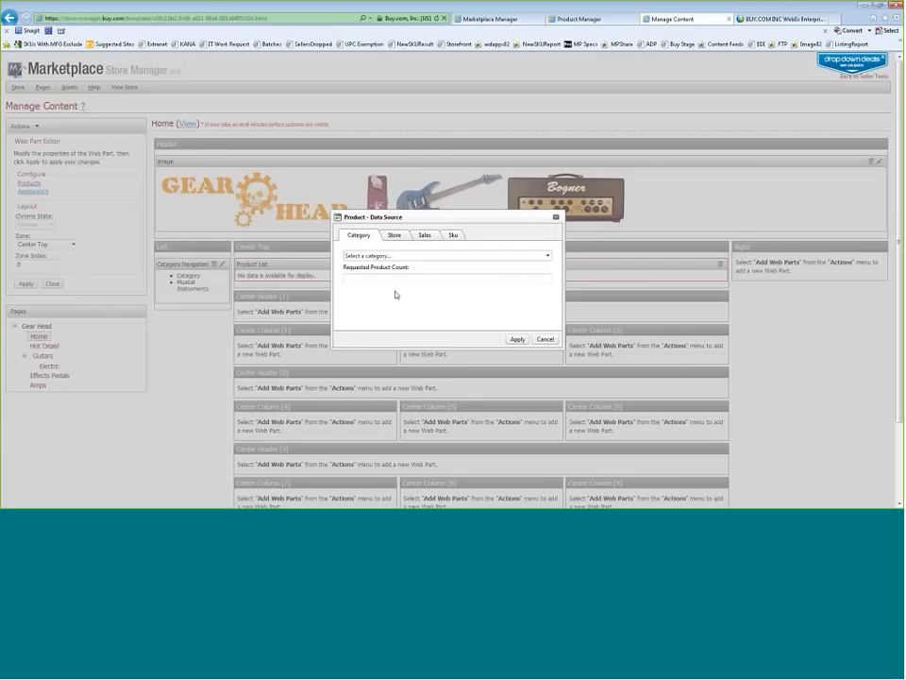
{"action": "left_click", "coordinate": [547, 257]}
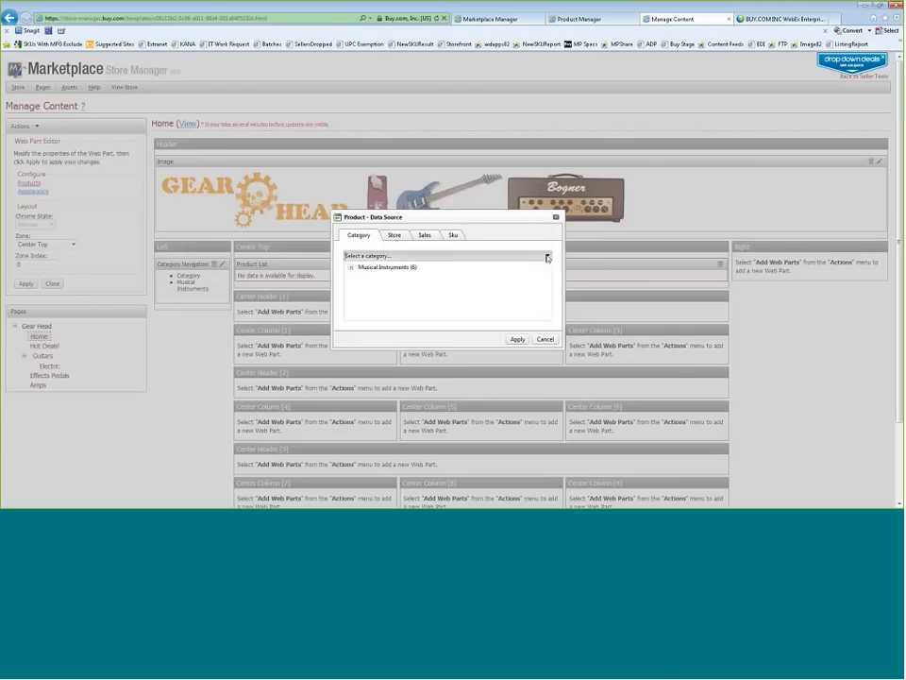
{"action": "left_click", "coordinate": [351, 269]}
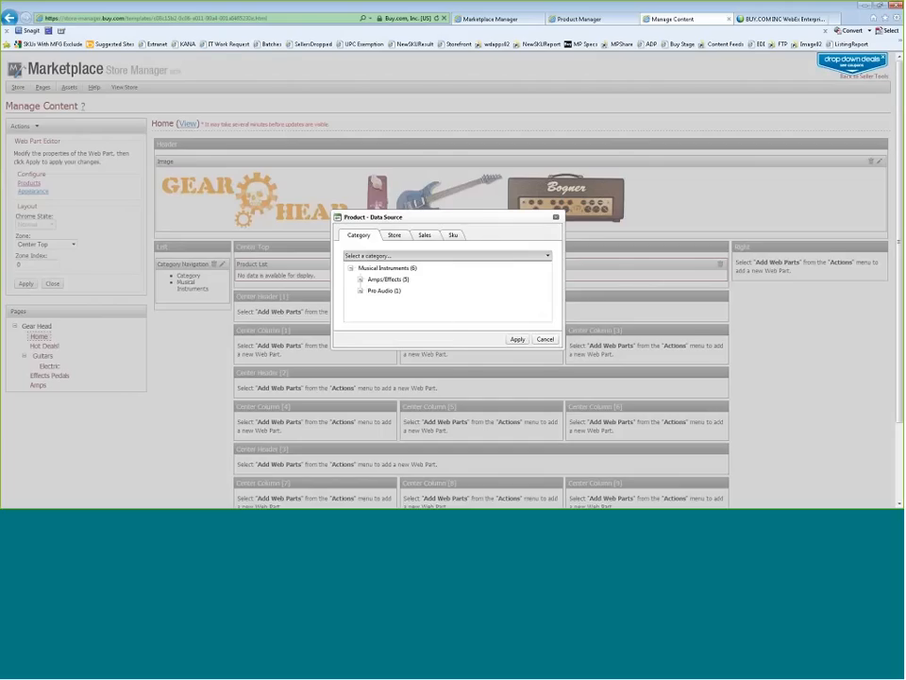
{"action": "left_click", "coordinate": [352, 269]}
{"action": "left_click", "coordinate": [398, 238]}
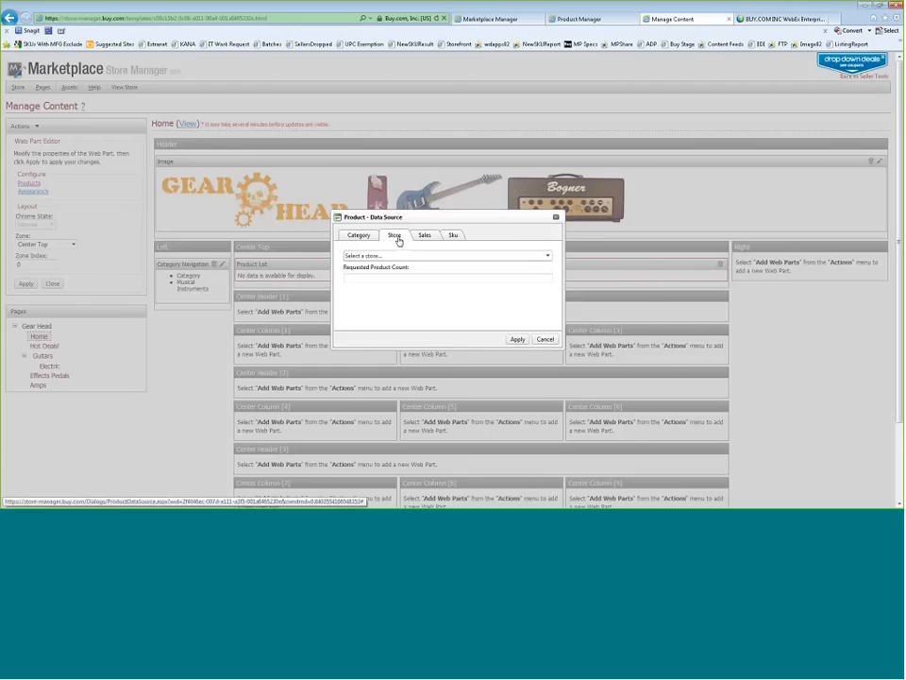
{"action": "left_click", "coordinate": [540, 256]}
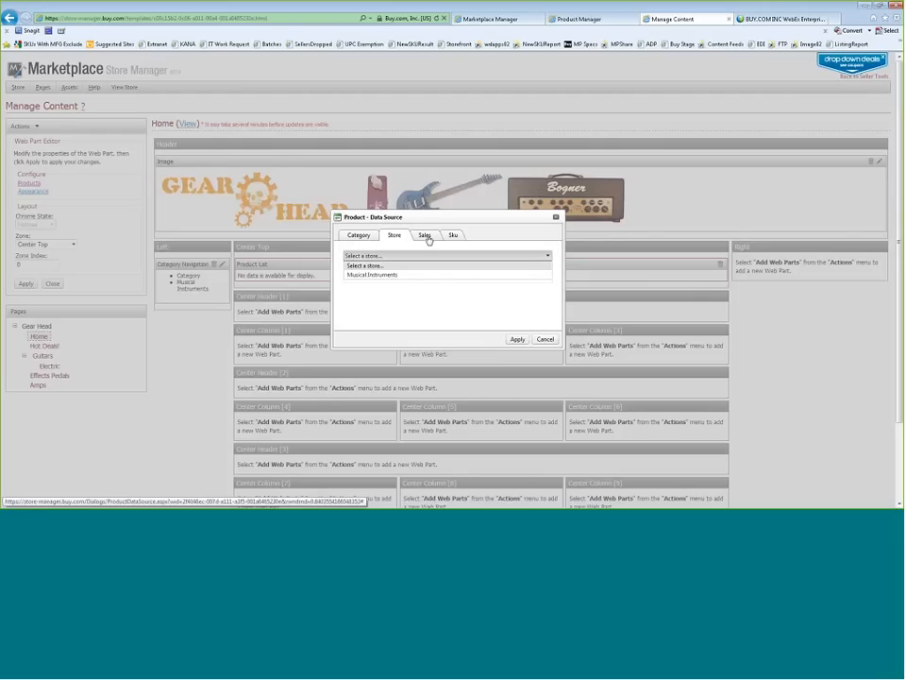
{"action": "left_click", "coordinate": [425, 237]}
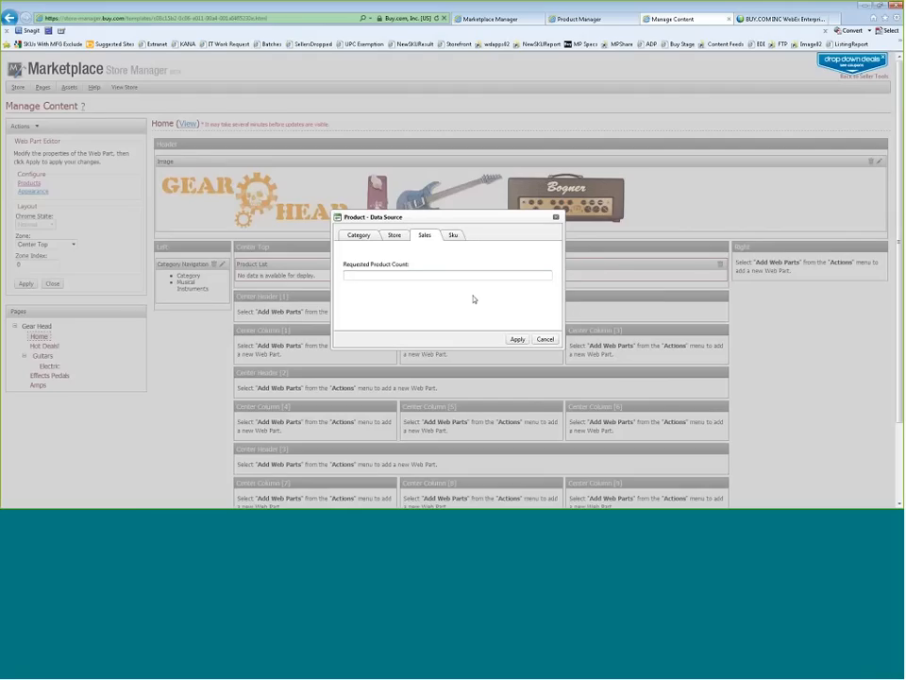
{"action": "left_click", "coordinate": [454, 235]}
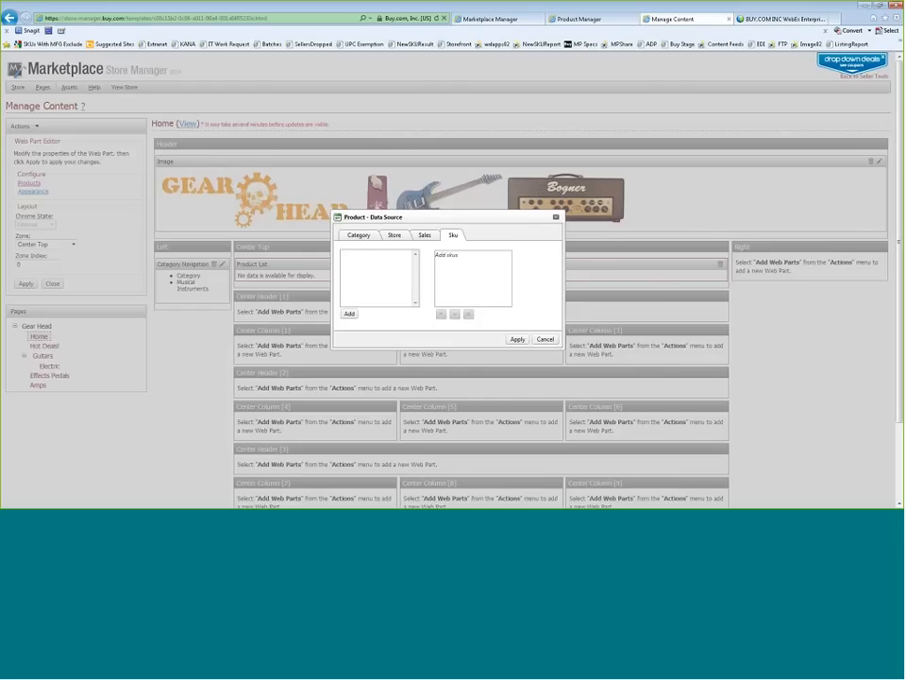
{"action": "left_click", "coordinate": [359, 258]}
Open the HP ProBook 4530 notebook's page on buy.com in a new browser tab and locate its SKU in the product summary and web address
{"action": "key", "text": "ctrl+t"}
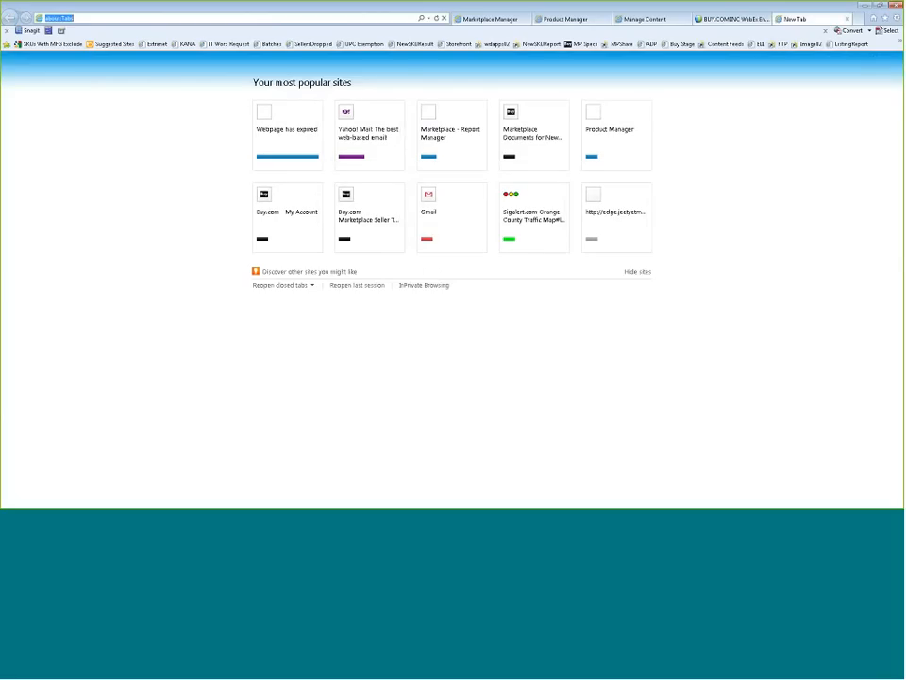
{"action": "type", "text": "buy.com"}
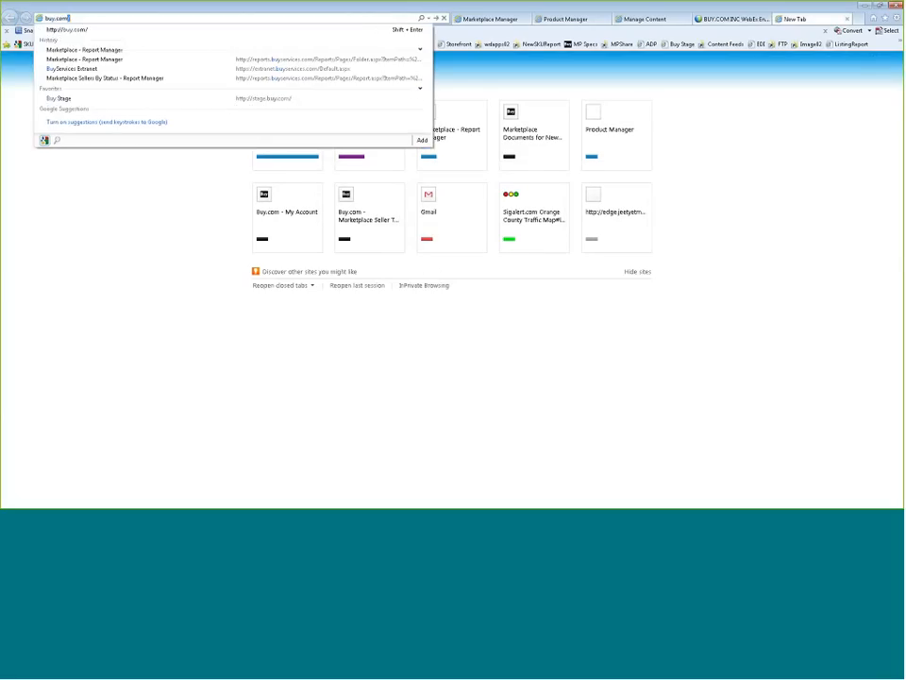
{"action": "key", "text": "Return"}
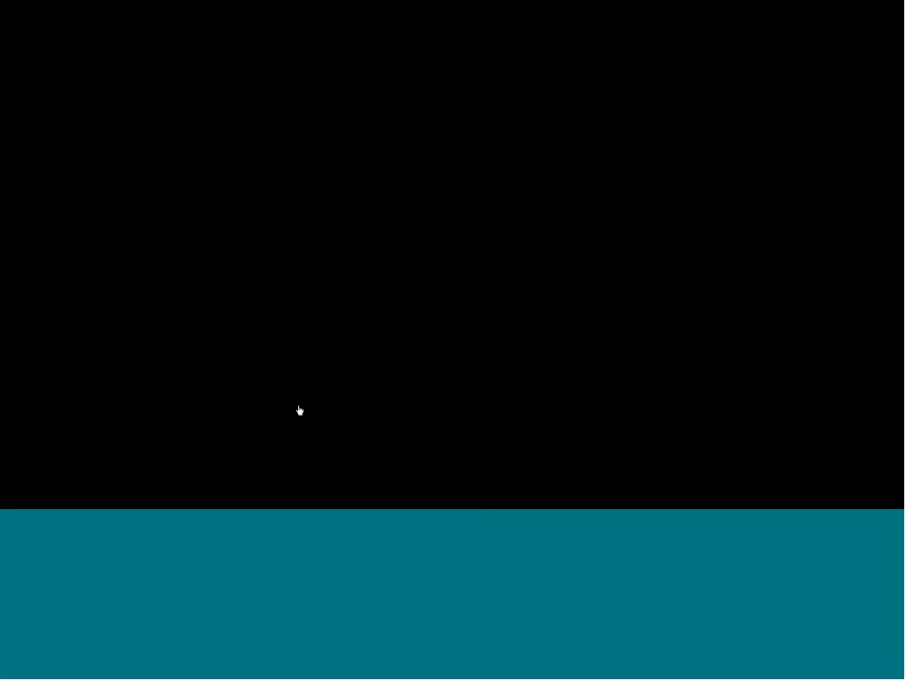
{"action": "left_click", "coordinate": [304, 413]}
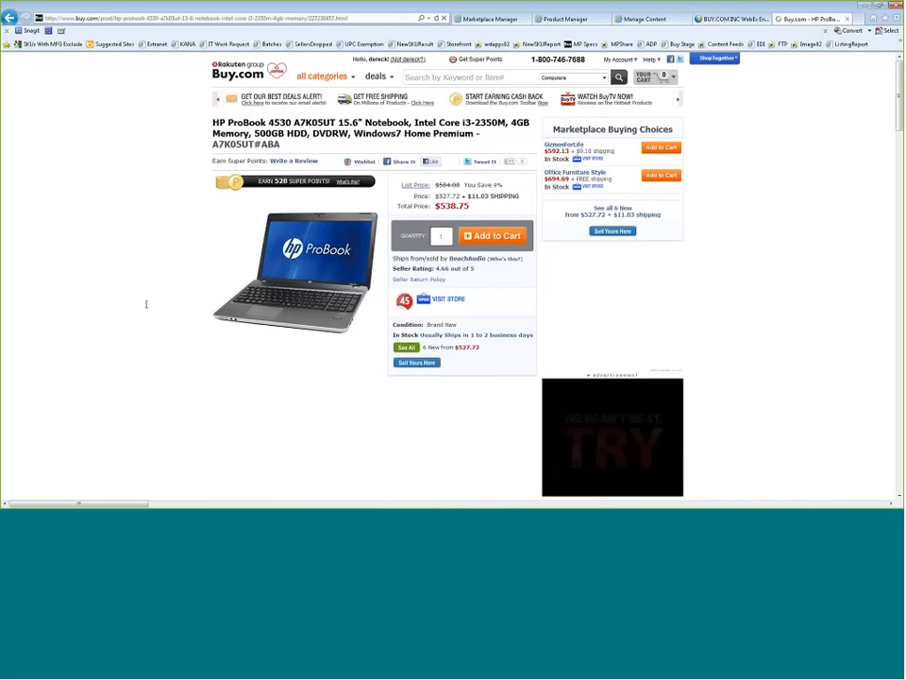
{"action": "scroll", "coordinate": [146, 304], "scroll_direction": "down", "scroll_amount": 10}
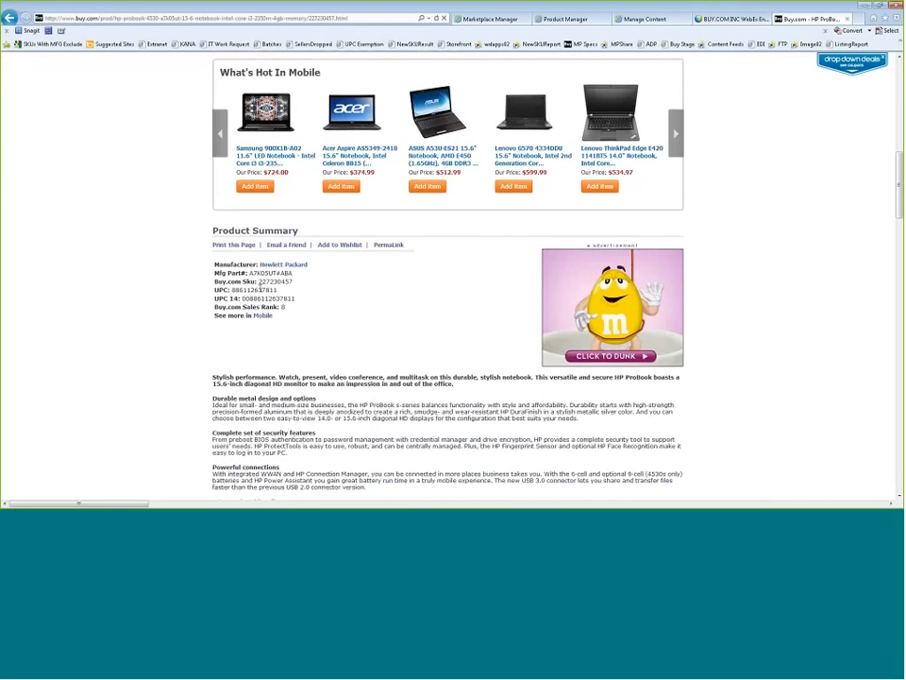
{"action": "scroll", "coordinate": [348, 303], "scroll_direction": "up", "scroll_amount": 10}
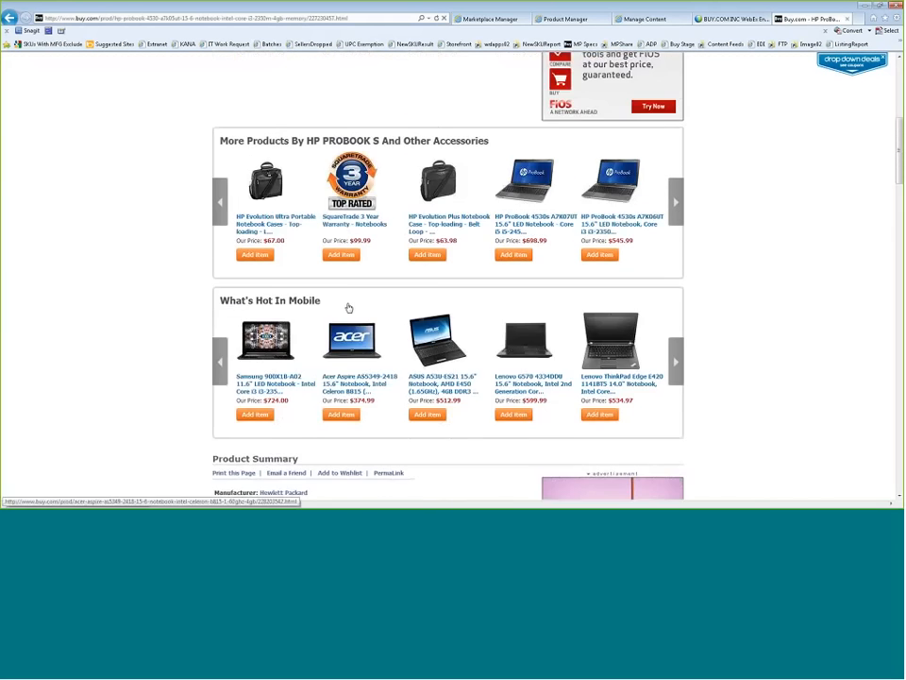
{"action": "left_click", "coordinate": [335, 17]}
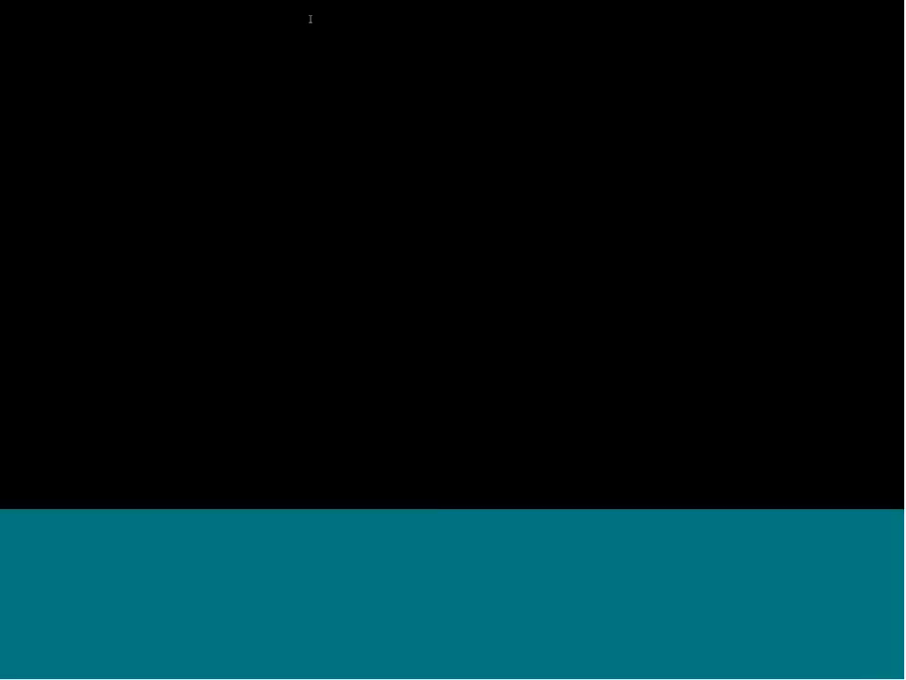
{"action": "double_click", "coordinate": [312, 18]}
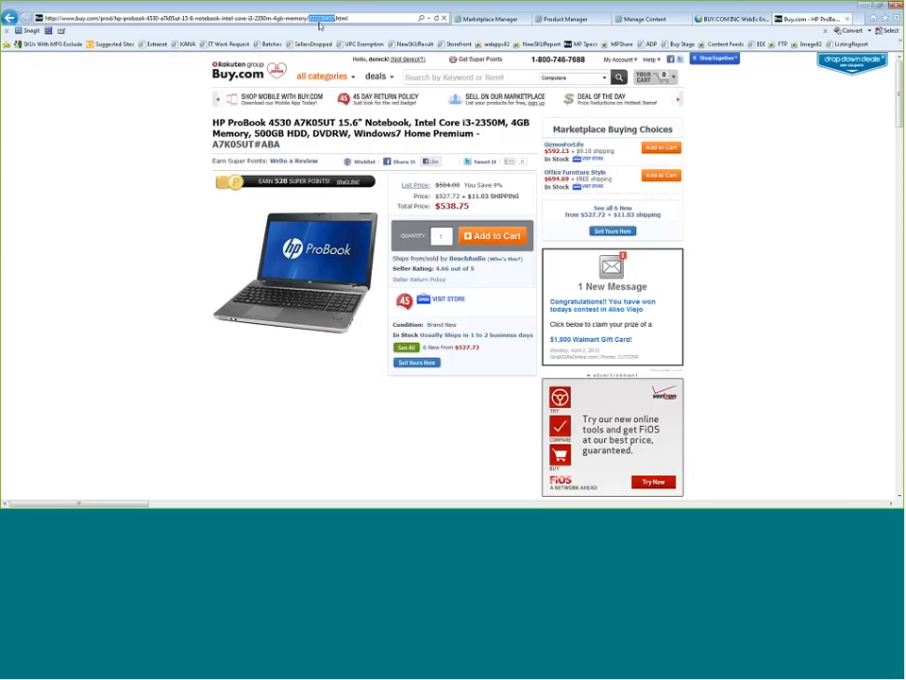
Copy SKU 227230457 from the notebook page's web address and add it to the Product List's SKU data source
{"action": "left_click", "coordinate": [644, 18]}
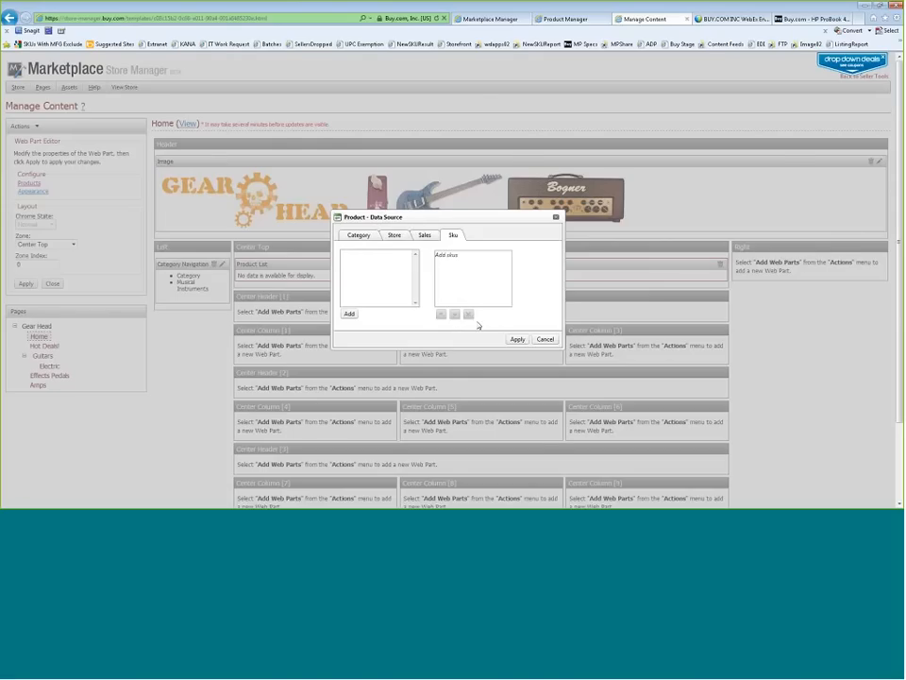
{"action": "left_click", "coordinate": [798, 21]}
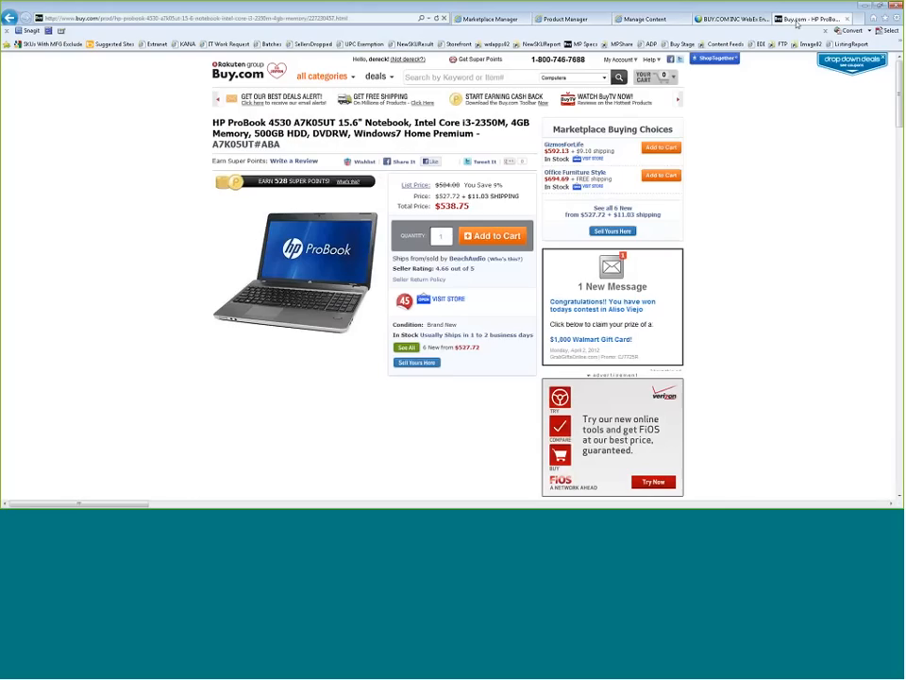
{"action": "left_click", "coordinate": [323, 20]}
{"action": "double_click", "coordinate": [323, 20]}
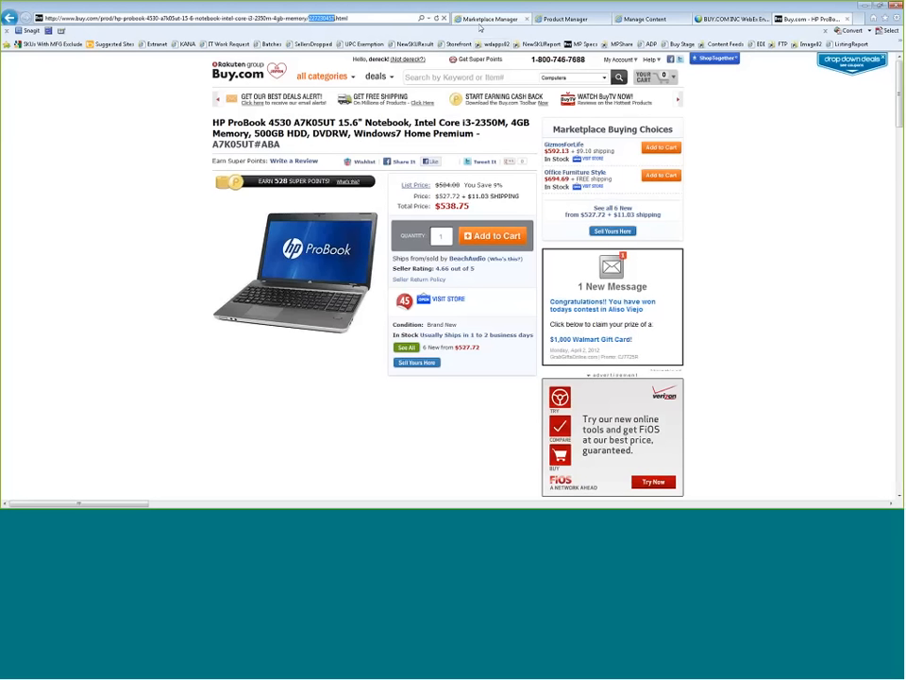
{"action": "left_click", "coordinate": [645, 19]}
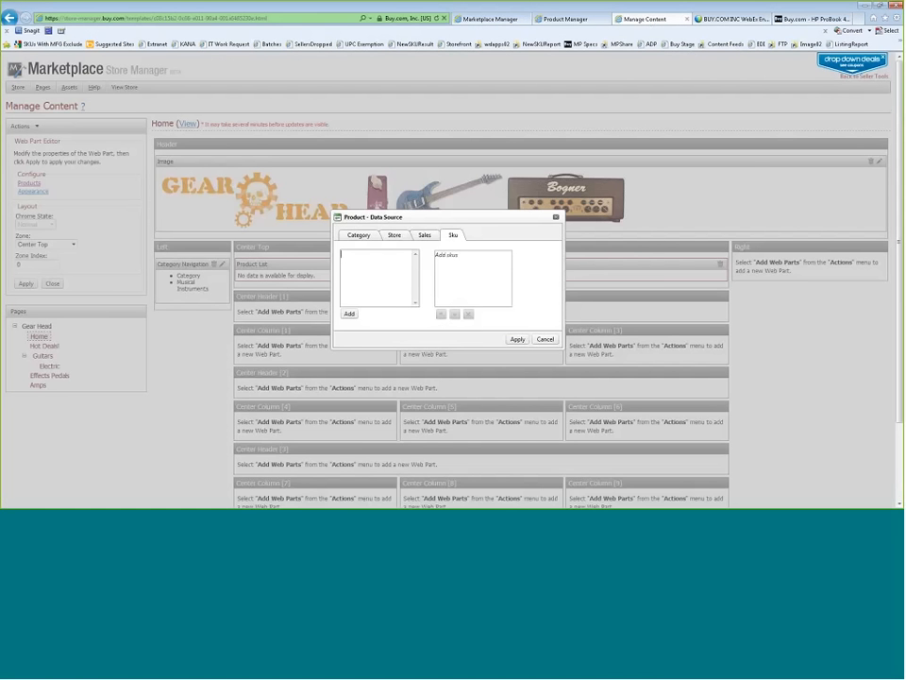
{"action": "type", "text": "221230457"}
{"action": "left_click", "coordinate": [350, 313]}
{"action": "left_click", "coordinate": [472, 261]}
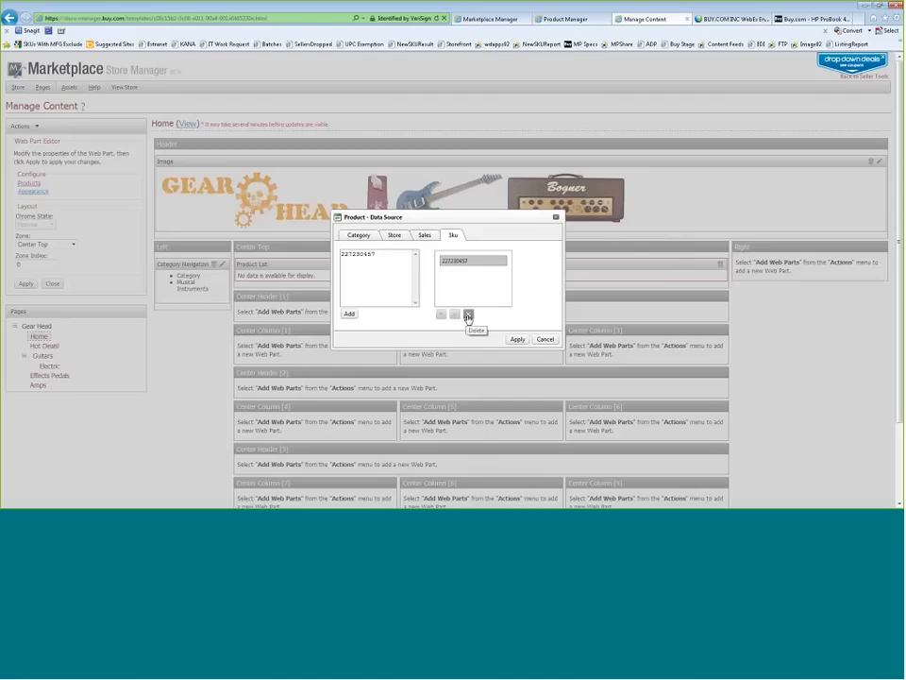
Set the Product List's data source to the Musical Instruments category with a requested product count of 24
{"action": "left_click", "coordinate": [359, 237]}
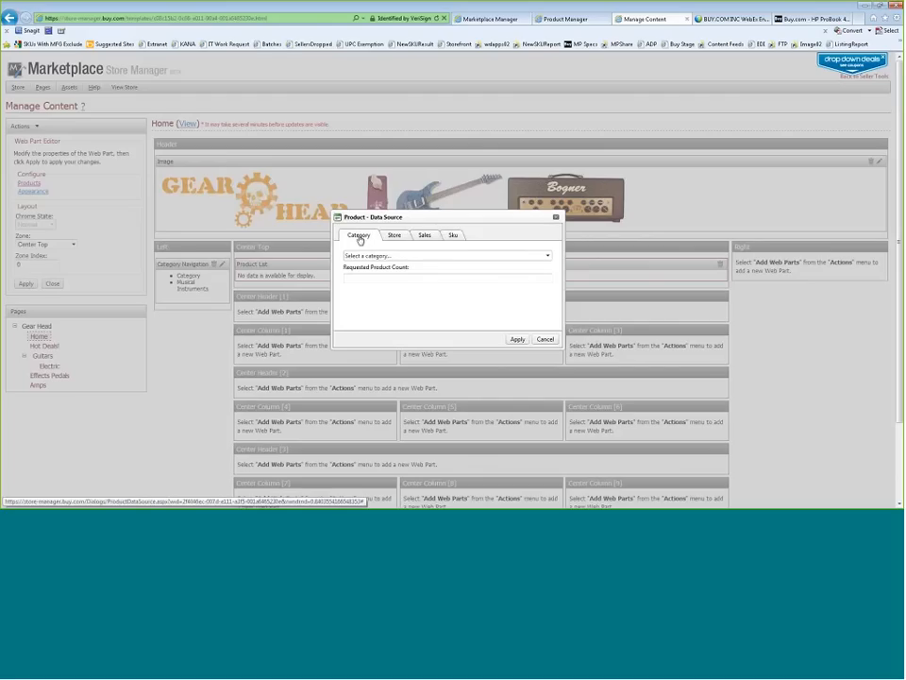
{"action": "left_click", "coordinate": [520, 256]}
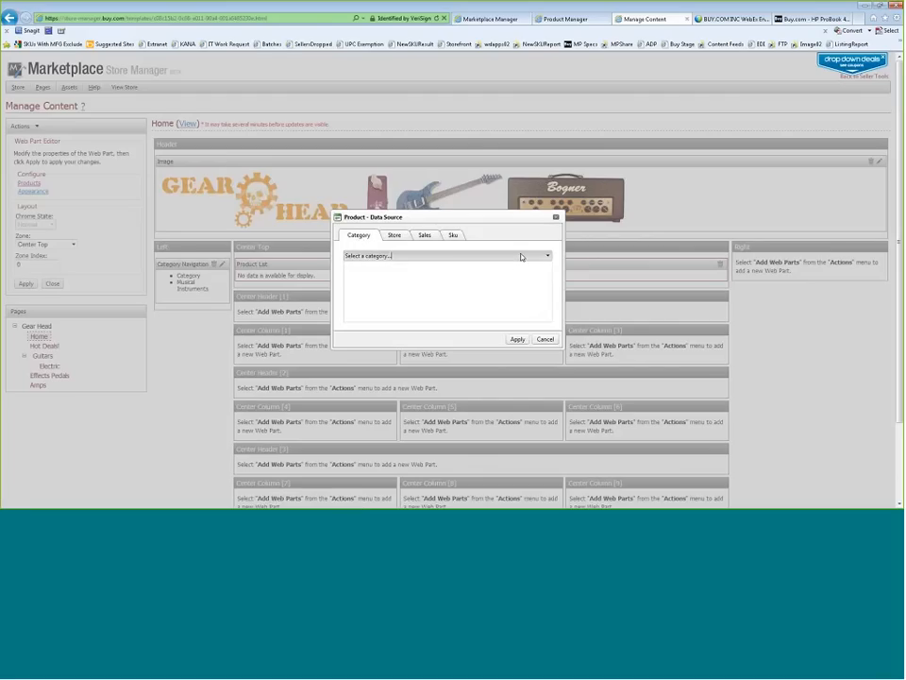
{"action": "left_click", "coordinate": [382, 269]}
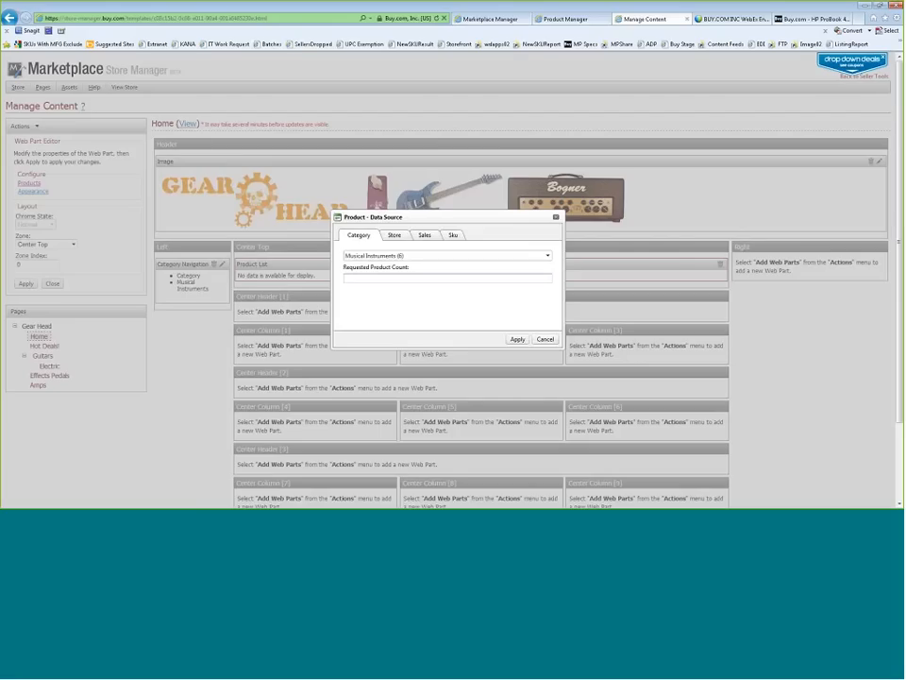
{"action": "type", "text": "24"}
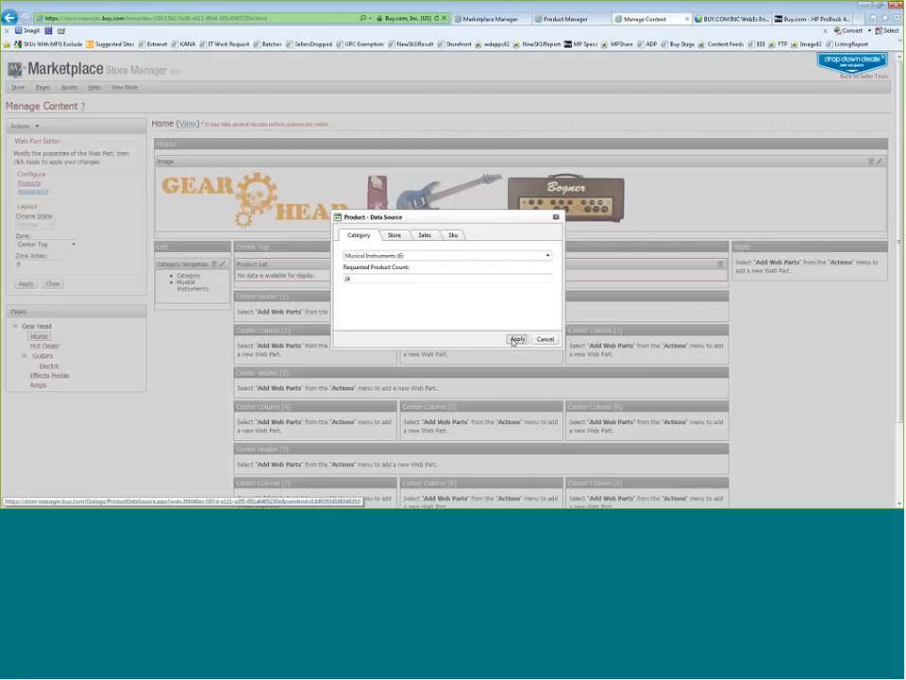
{"action": "left_click", "coordinate": [517, 339]}
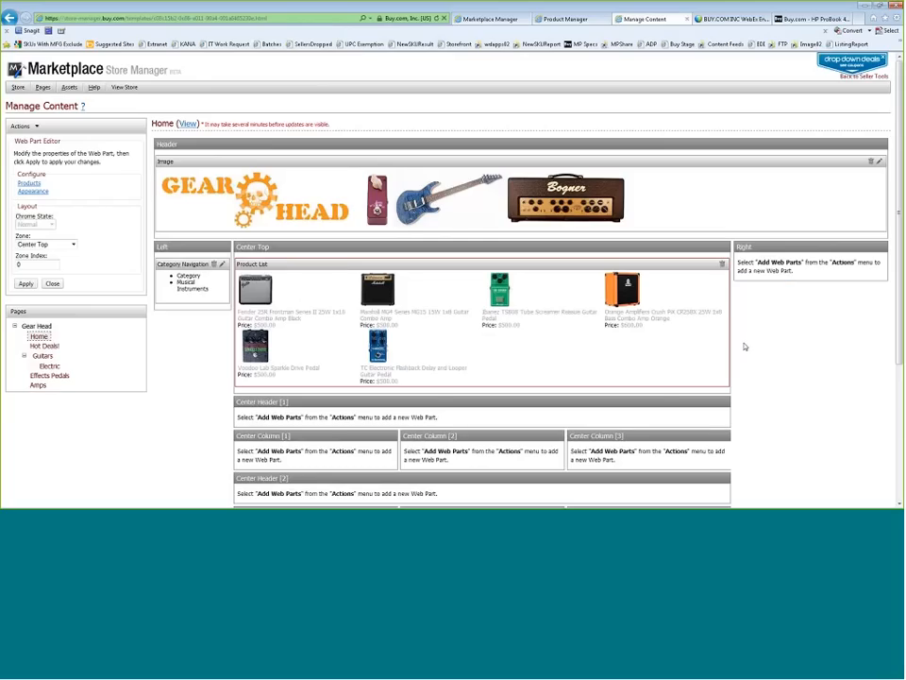
{"action": "key", "text": "alt+Tab"}
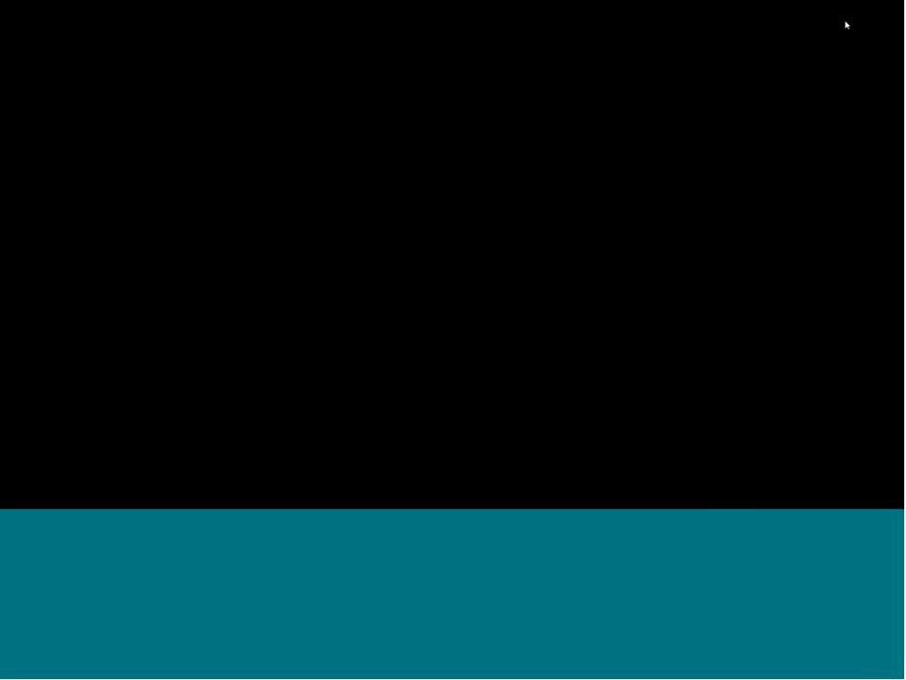
{"action": "left_click", "coordinate": [789, 20]}
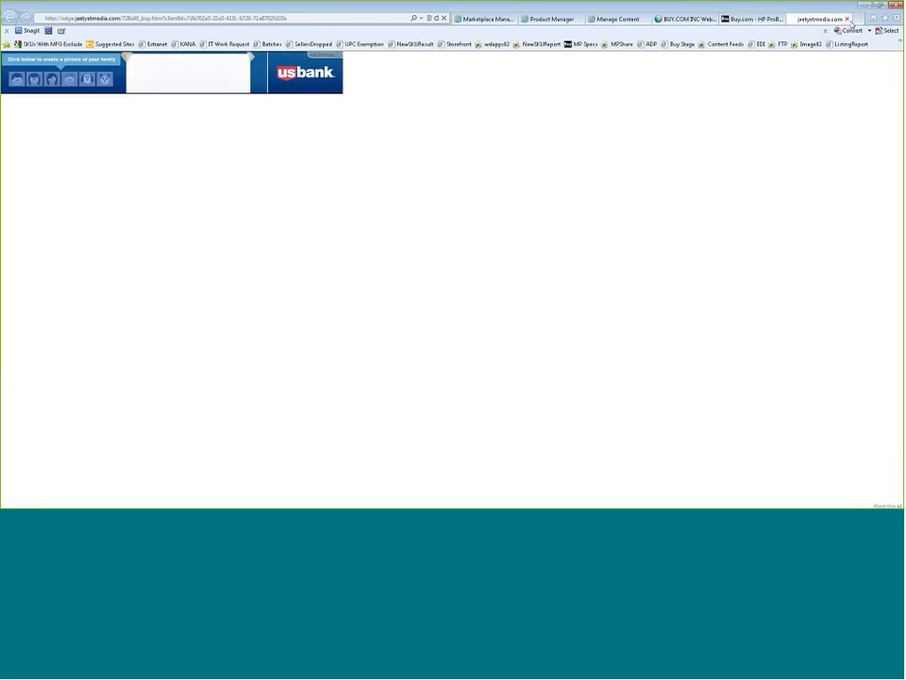
{"action": "left_click", "coordinate": [848, 20]}
{"action": "left_click", "coordinate": [655, 21]}
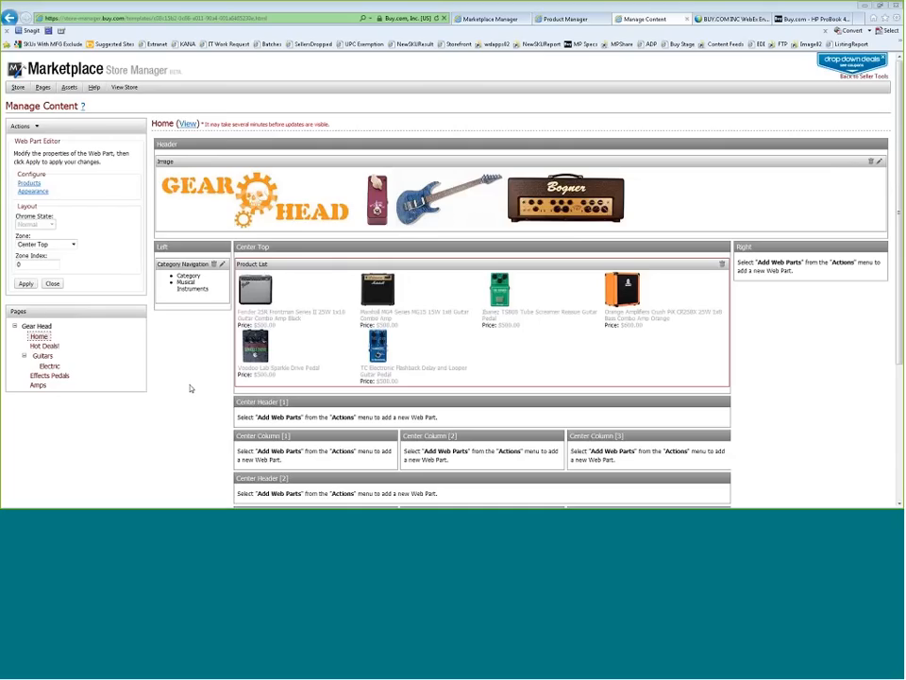
Open the store's Product Page Template and delete the header Image List, the Shop by Image List and the Navigation Tree
{"action": "mouse_move", "coordinate": [48, 92]}
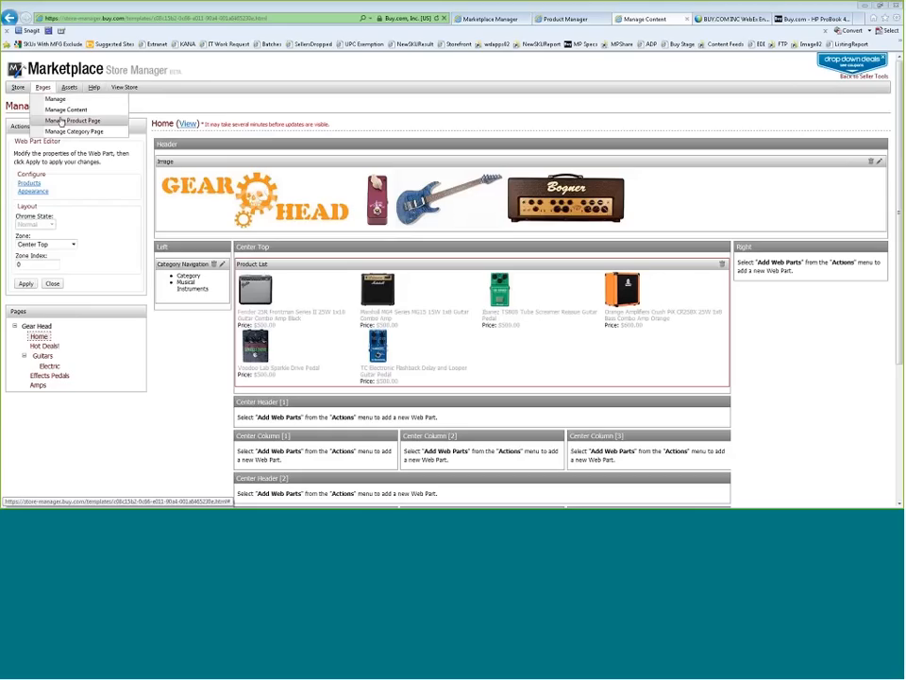
{"action": "left_click", "coordinate": [75, 122]}
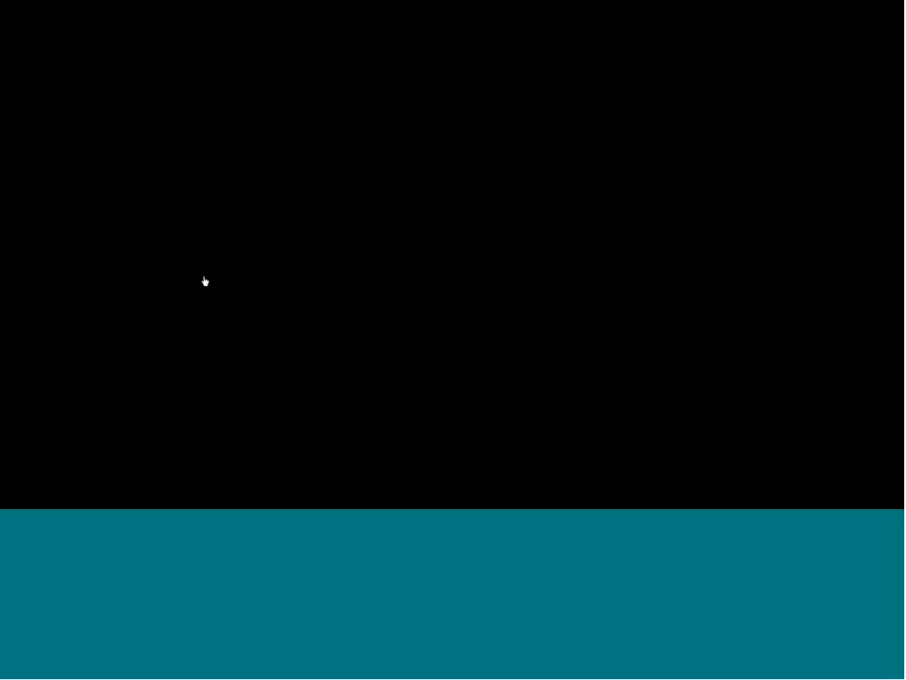
{"action": "left_click", "coordinate": [202, 276]}
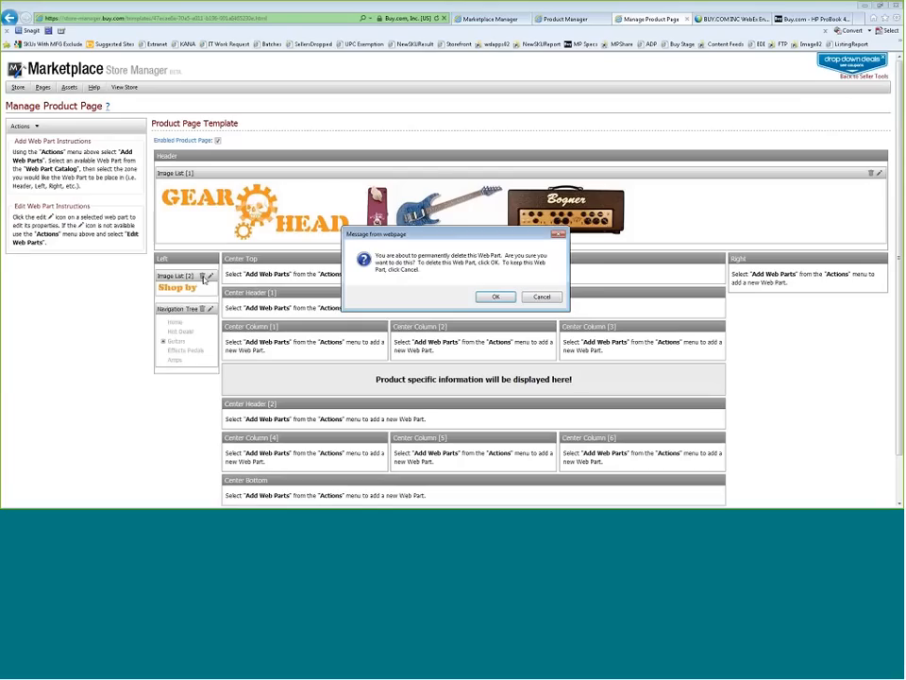
{"action": "left_click", "coordinate": [506, 299]}
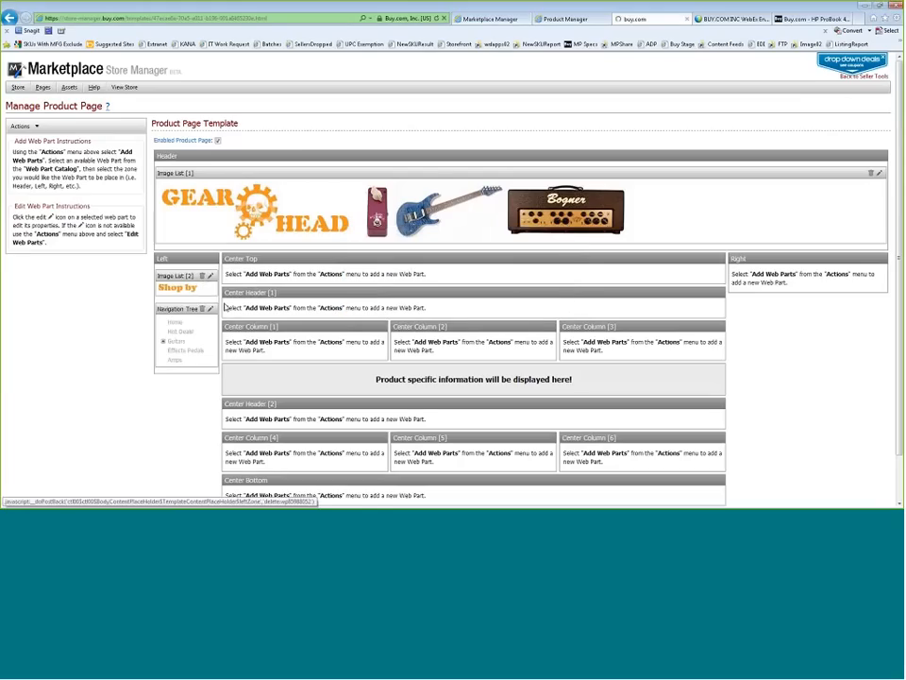
{"action": "left_click", "coordinate": [202, 309]}
{"action": "left_click", "coordinate": [491, 298]}
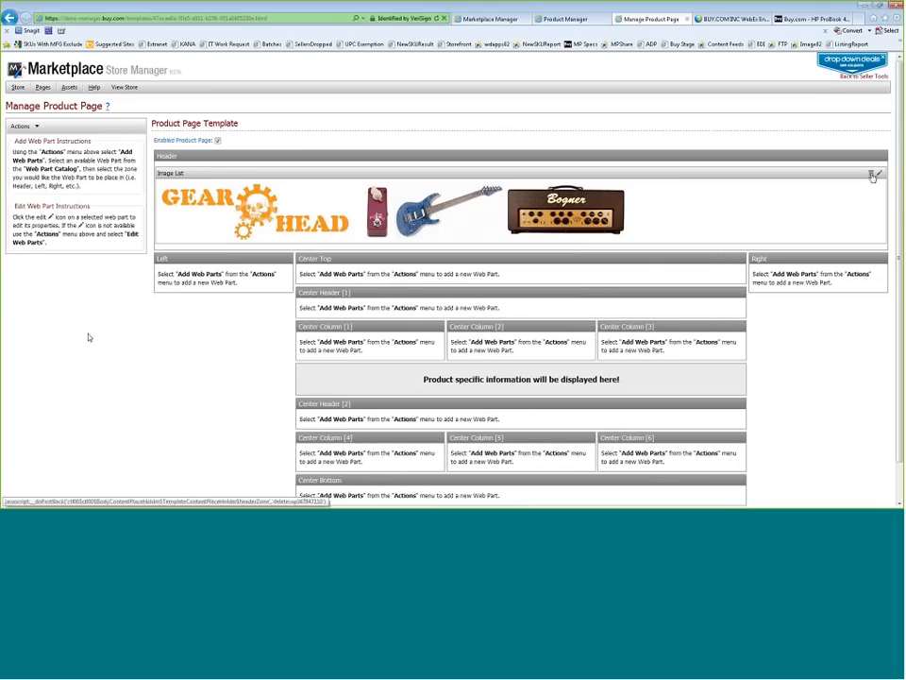
{"action": "left_click", "coordinate": [872, 173]}
{"action": "left_click", "coordinate": [484, 297]}
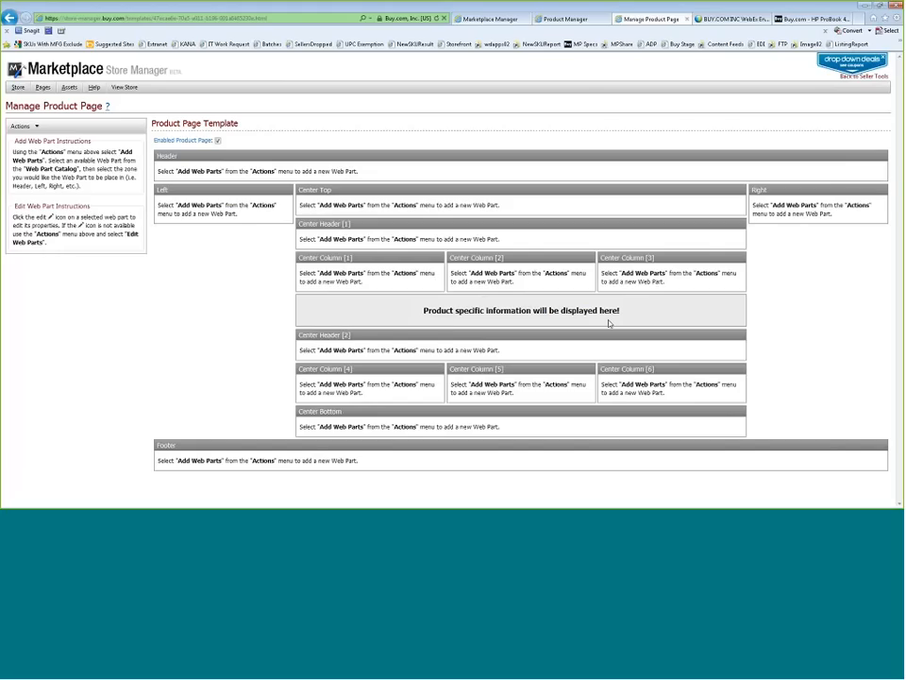
Examine the HP ProBook 4530 notebook's page on buy.com, covering its related products, product summary, description and features
{"action": "left_click", "coordinate": [807, 21]}
{"action": "scroll", "coordinate": [286, 377], "scroll_direction": "down", "scroll_amount": 4}
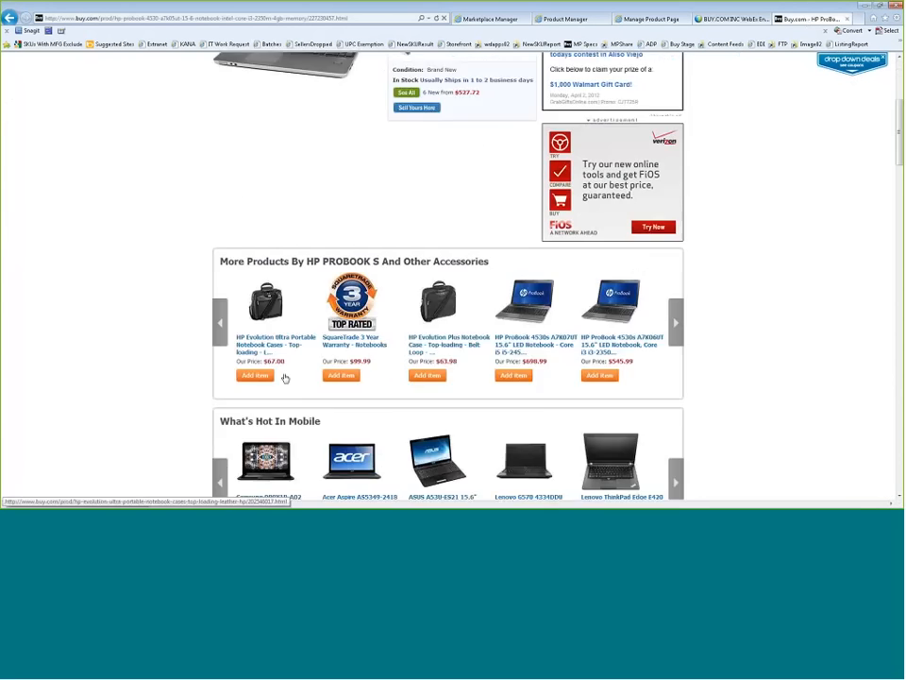
{"action": "scroll", "coordinate": [286, 375], "scroll_direction": "down", "scroll_amount": 5}
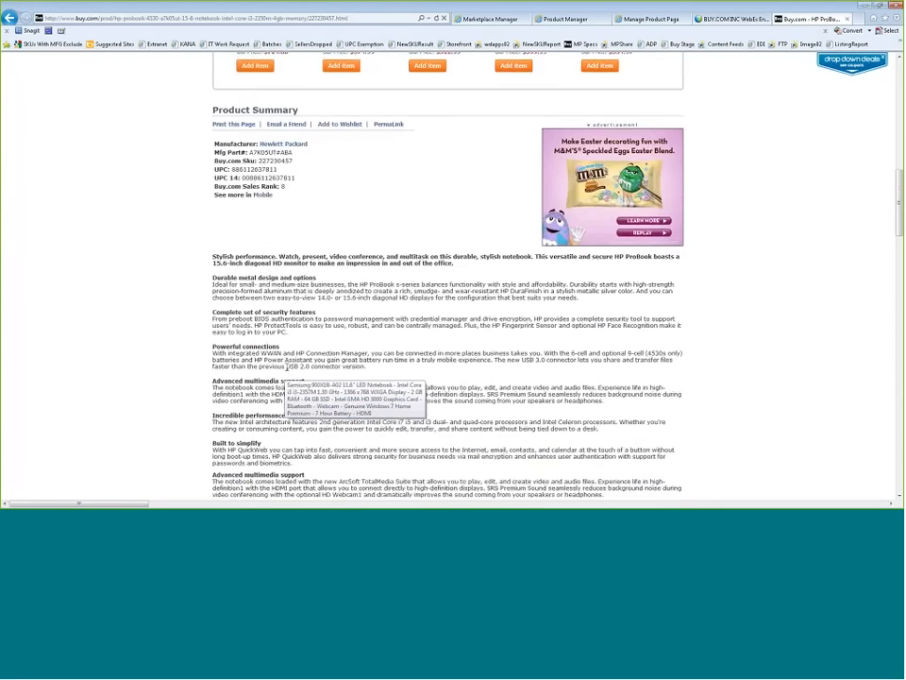
{"action": "scroll", "coordinate": [291, 334], "scroll_direction": "up", "scroll_amount": 1}
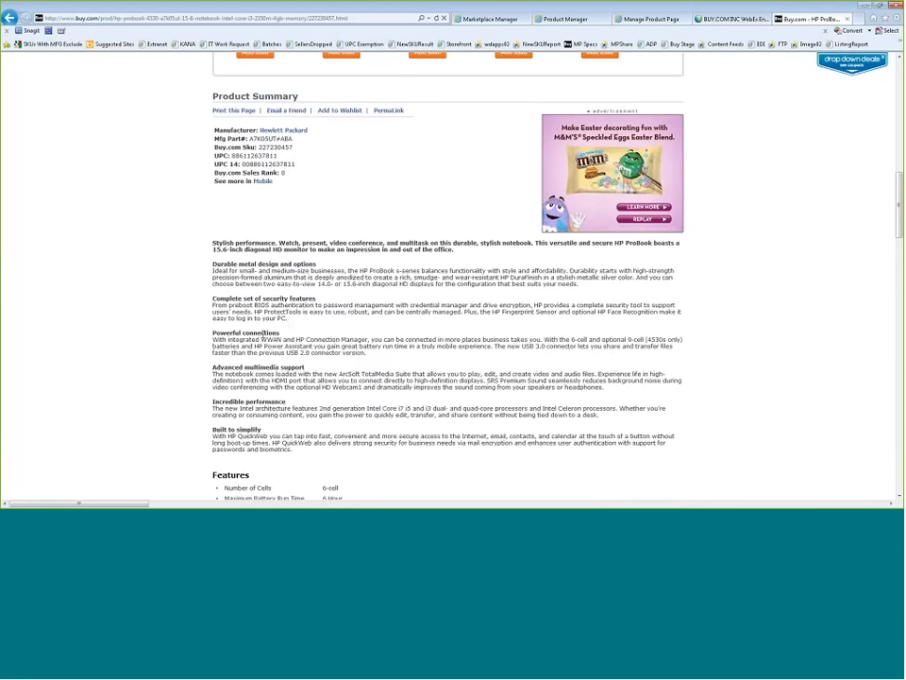
{"action": "scroll", "coordinate": [183, 383], "scroll_direction": "down", "scroll_amount": 3}
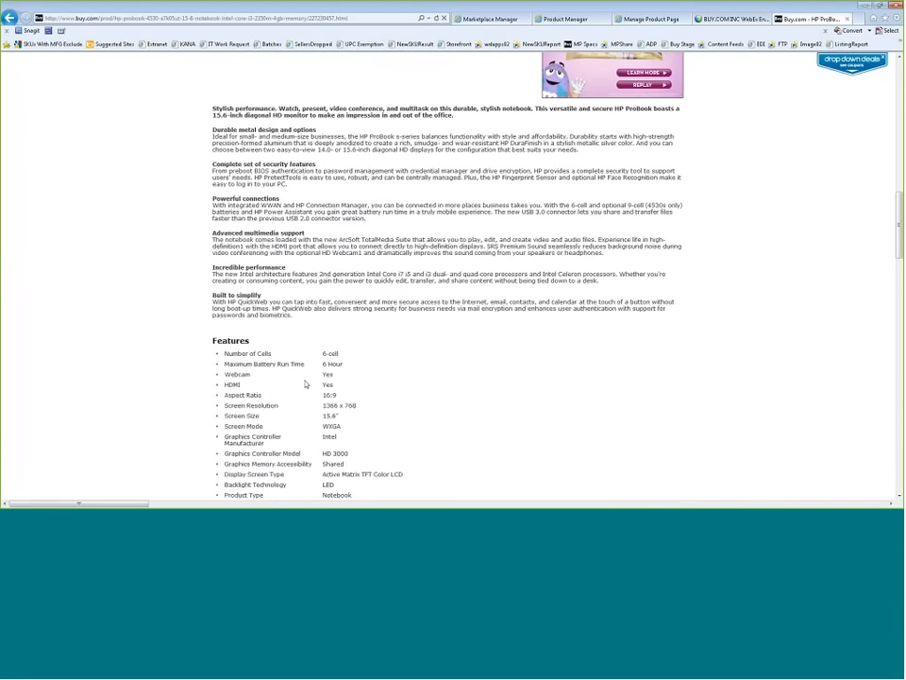
{"action": "scroll", "coordinate": [305, 384], "scroll_direction": "down", "scroll_amount": 4}
{"action": "scroll", "coordinate": [305, 382], "scroll_direction": "up", "scroll_amount": 14}
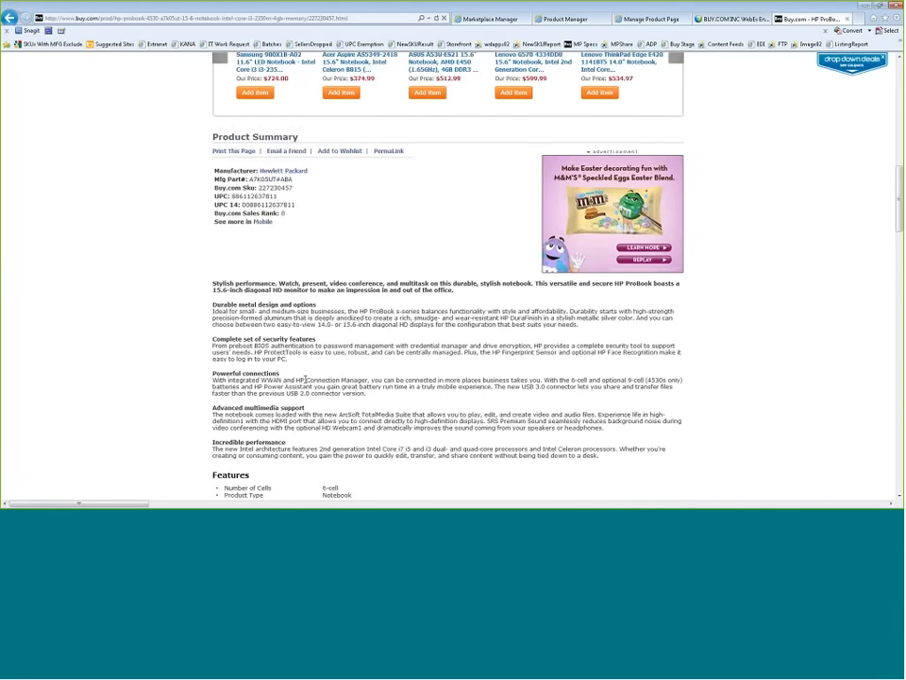
{"action": "scroll", "coordinate": [304, 380], "scroll_direction": "down", "scroll_amount": 7}
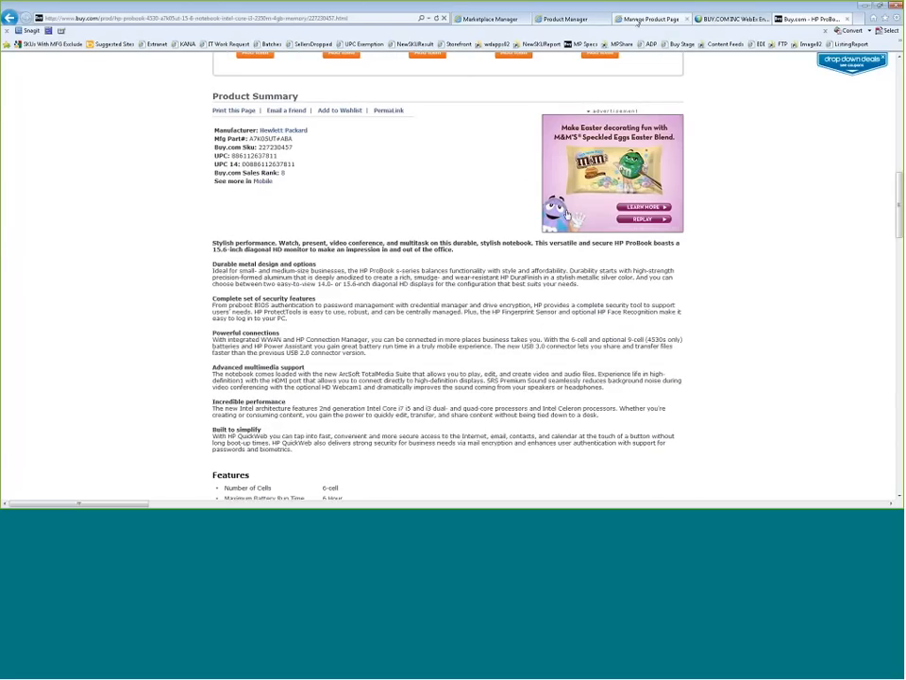
Return to the Product Page Template and add an Image web part to the Header zone using GearHeadHeader.jpg
{"action": "left_click", "coordinate": [651, 19]}
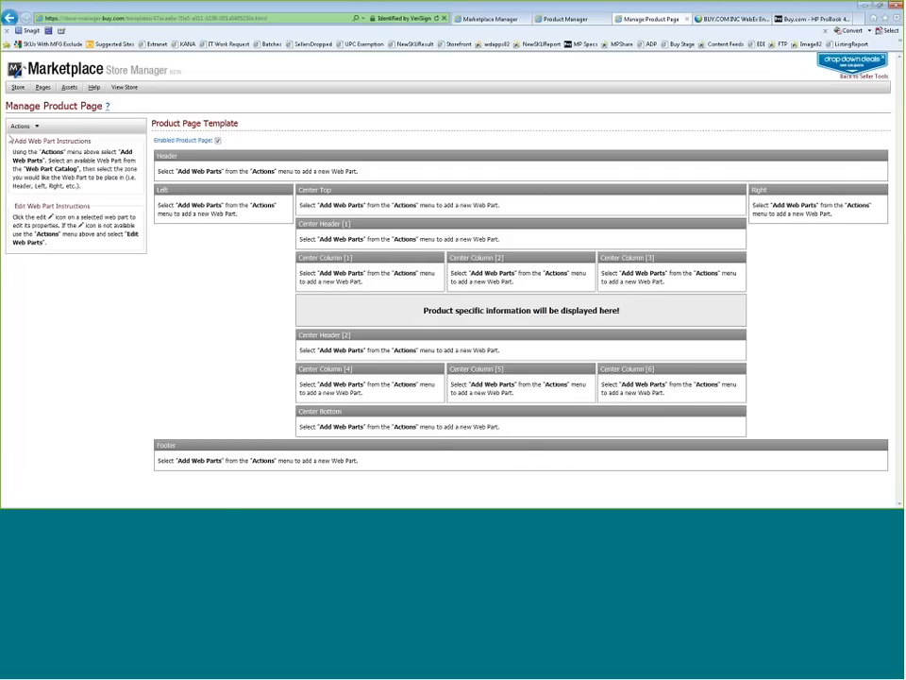
{"action": "left_click", "coordinate": [19, 126]}
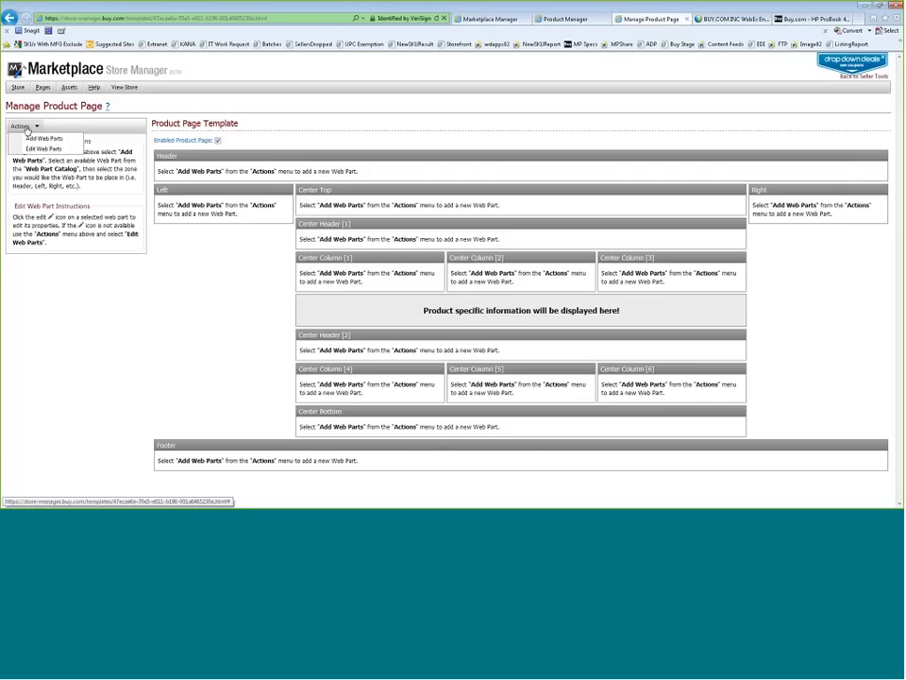
{"action": "left_click", "coordinate": [52, 143]}
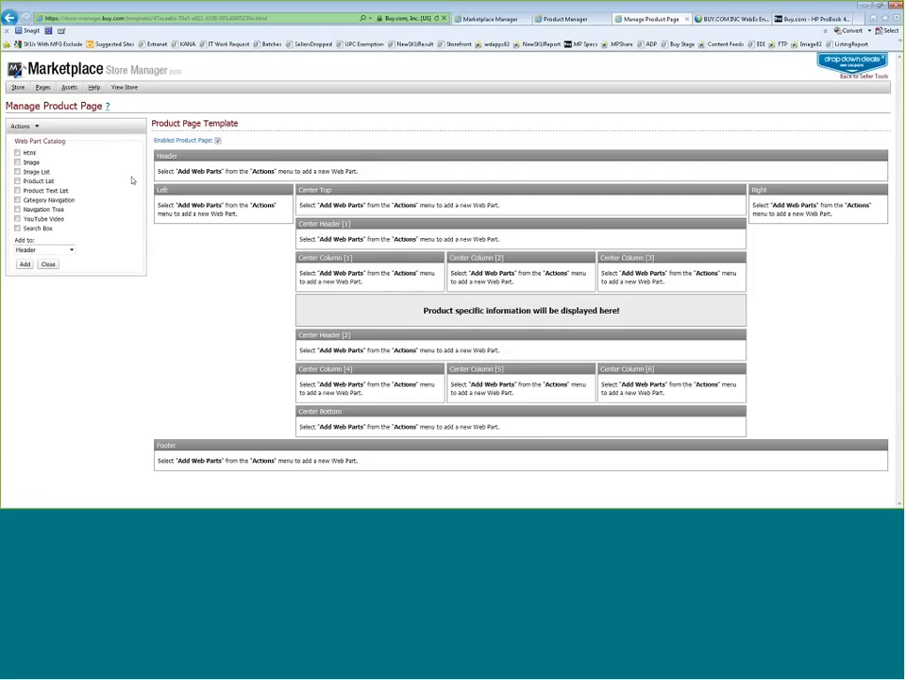
{"action": "left_click", "coordinate": [17, 164]}
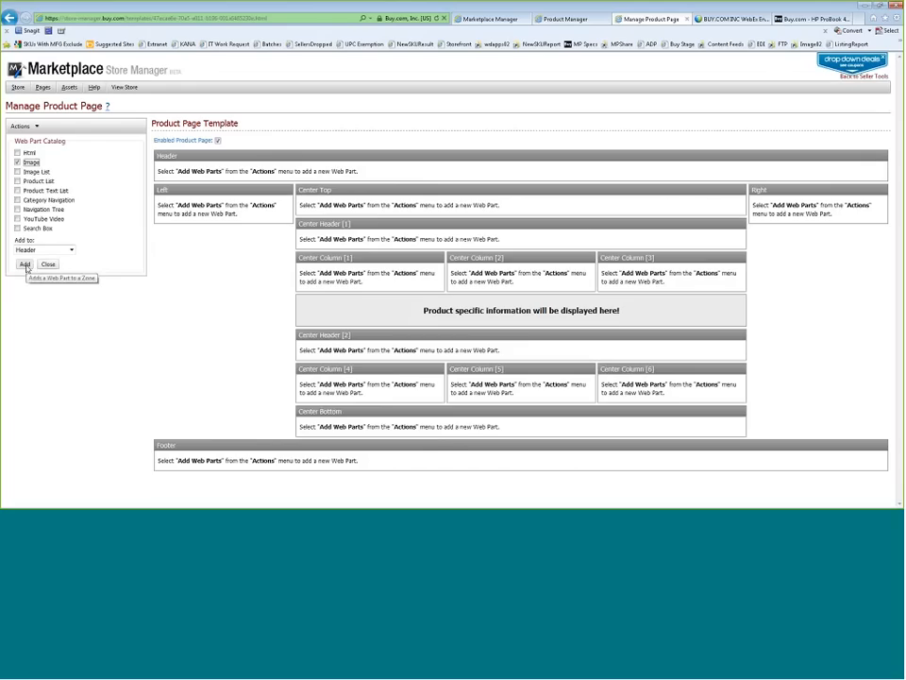
{"action": "left_click", "coordinate": [26, 264]}
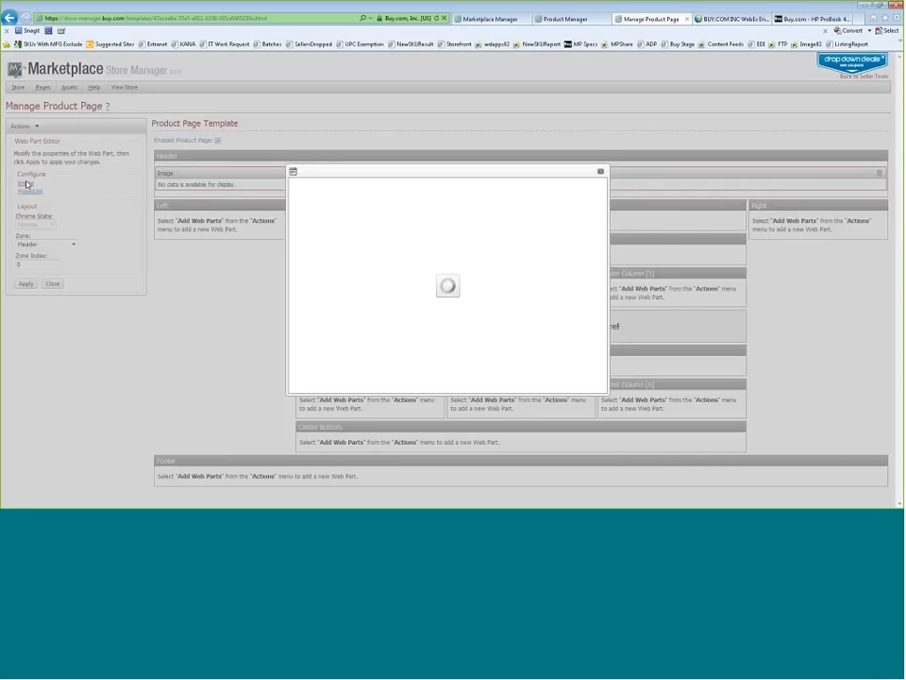
{"action": "left_click", "coordinate": [420, 235]}
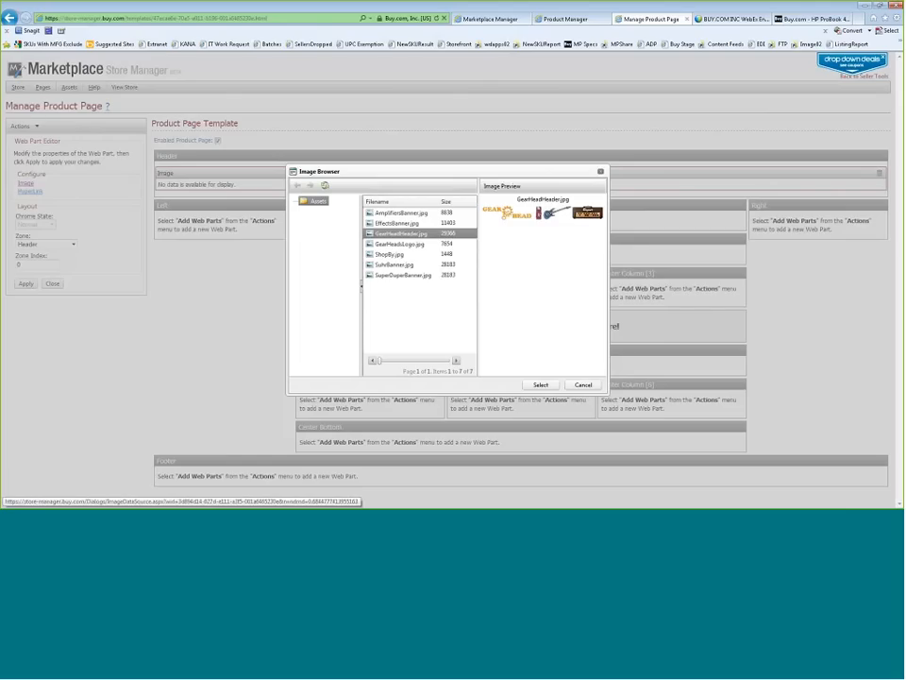
{"action": "left_click", "coordinate": [540, 385]}
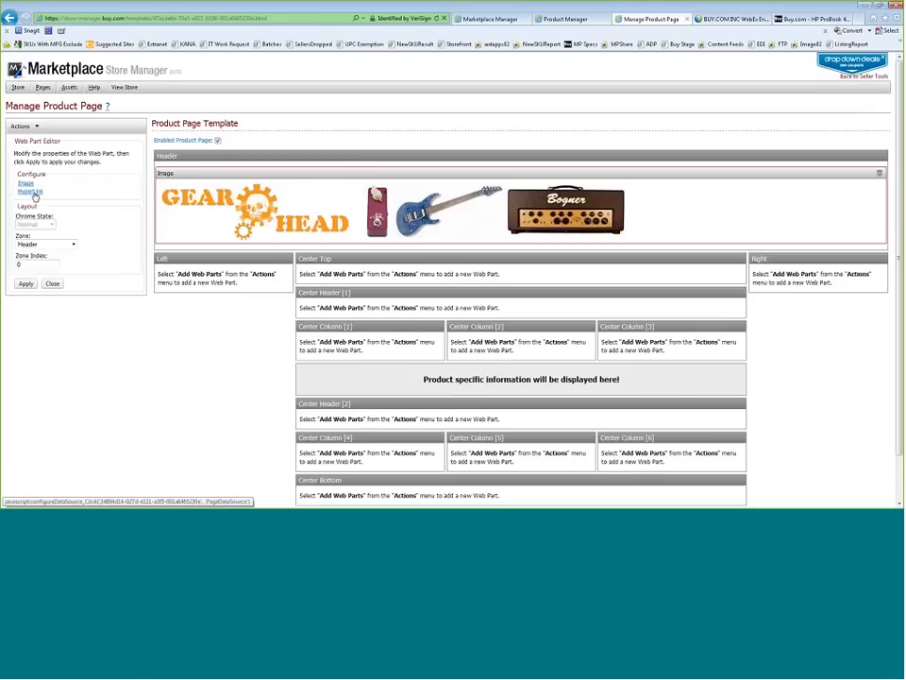
Hyperlink the Product Page Template's header image to the Home page
{"action": "left_click", "coordinate": [33, 192]}
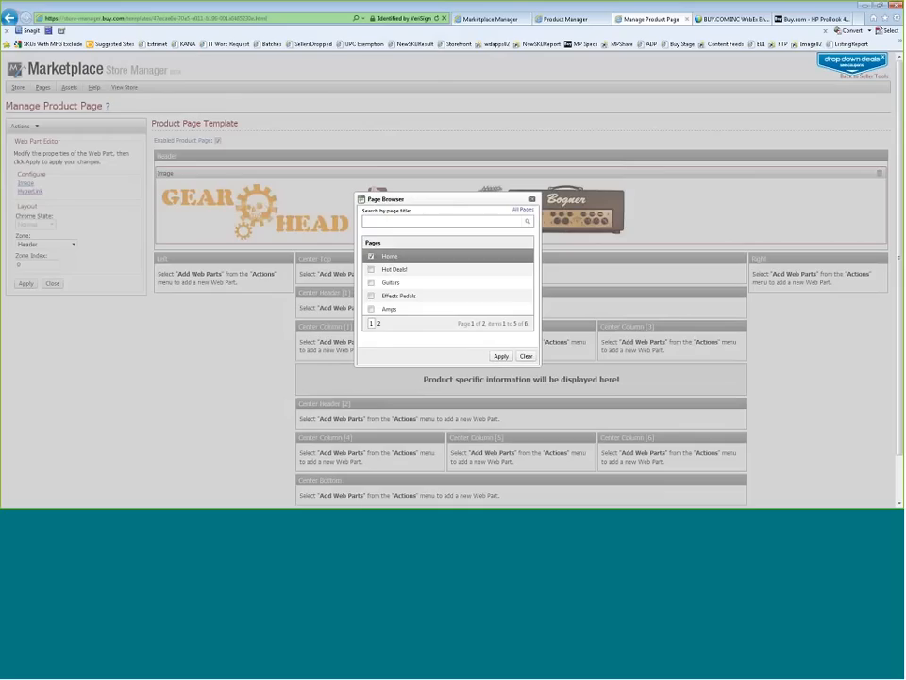
{"action": "left_click", "coordinate": [371, 258]}
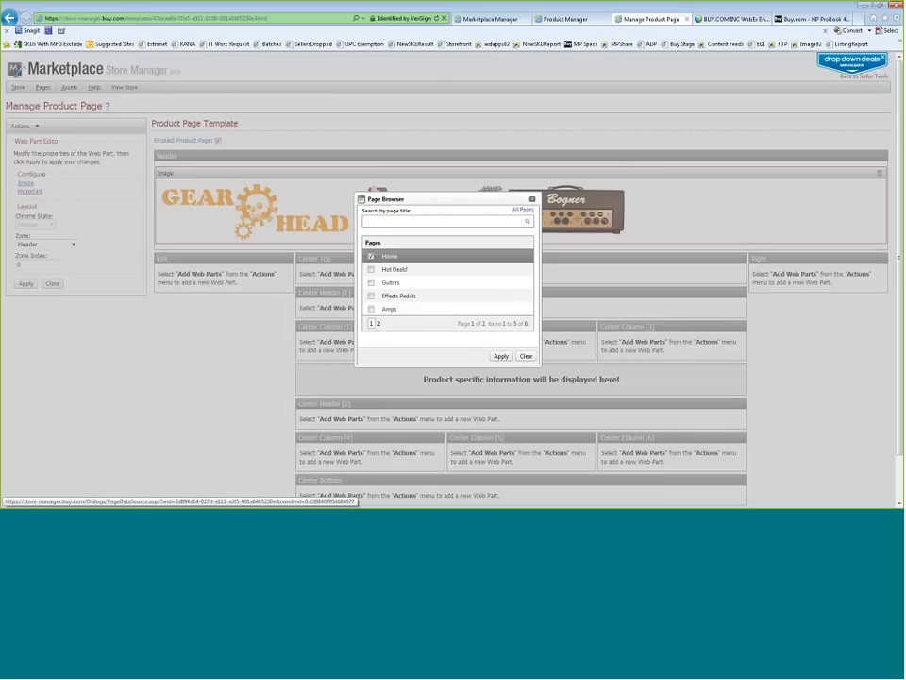
{"action": "left_click", "coordinate": [500, 356]}
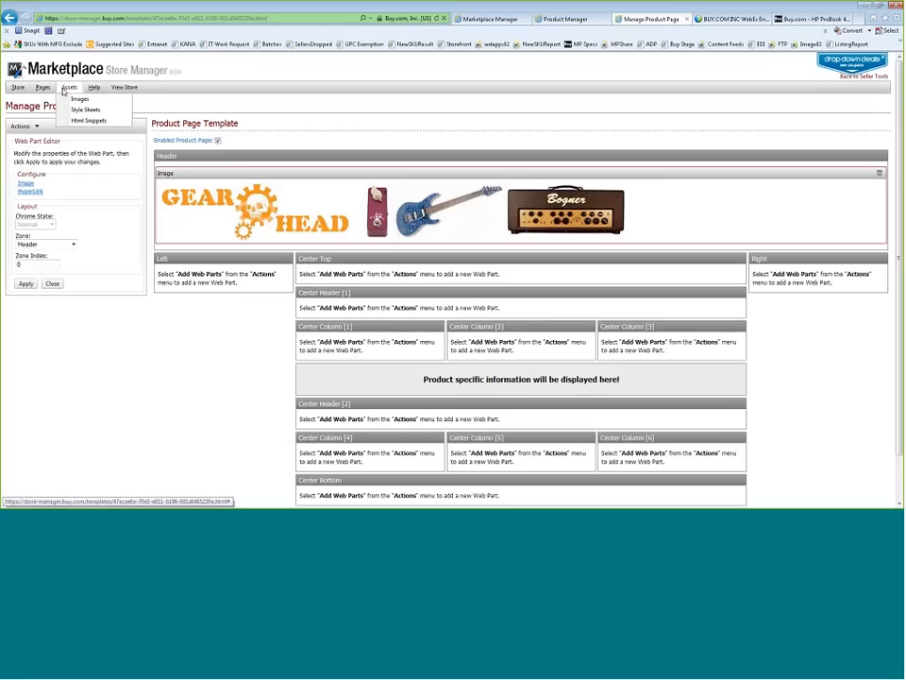
Open the Category Page Template and add an Image web part to its Header zone using GearHeadHeader.jpg
{"action": "mouse_move", "coordinate": [43, 91]}
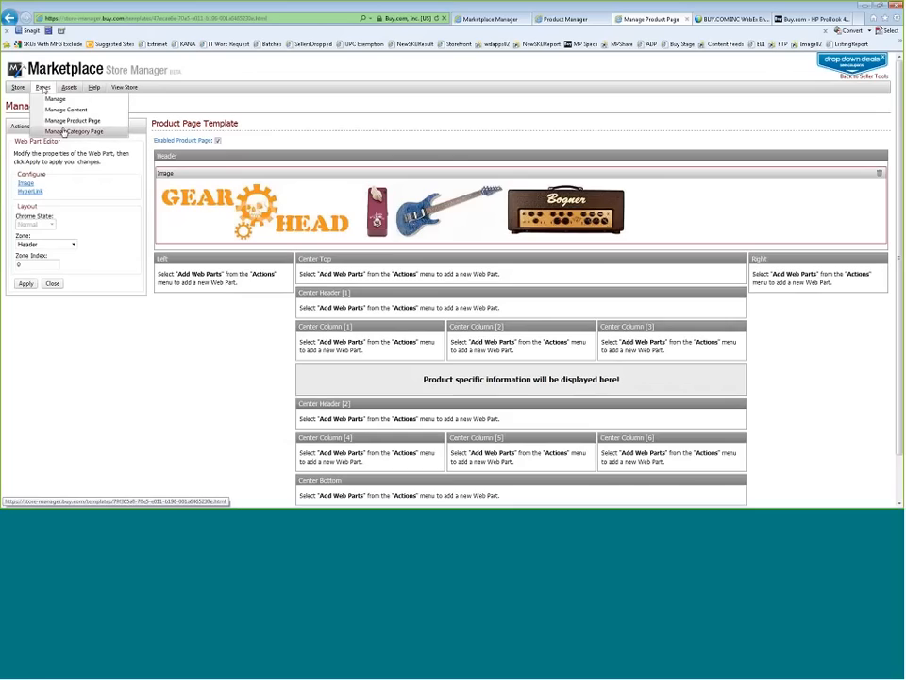
{"action": "left_click", "coordinate": [63, 132]}
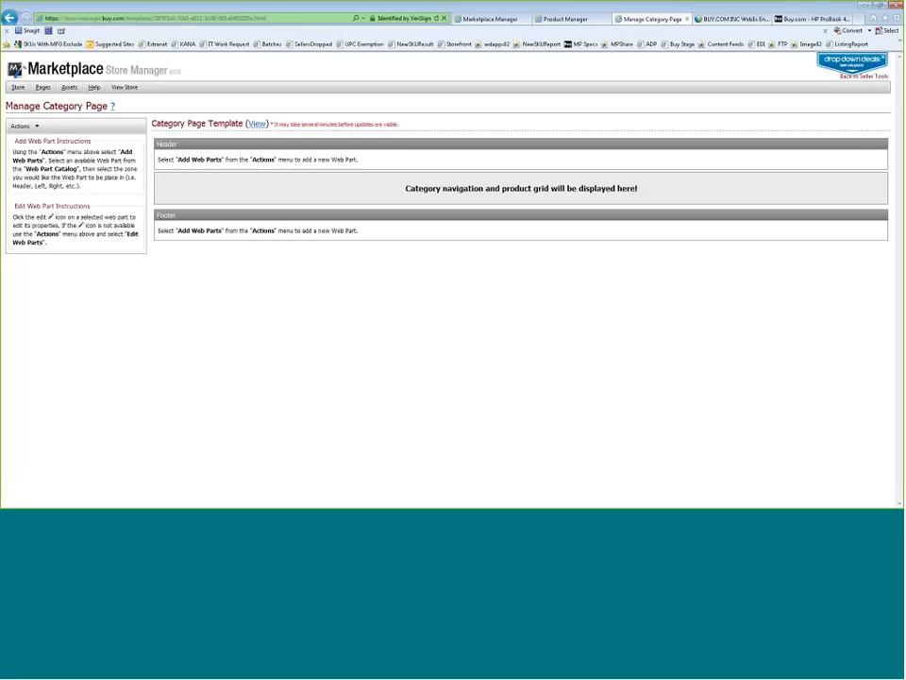
{"action": "left_click", "coordinate": [20, 126]}
{"action": "left_click", "coordinate": [34, 139]}
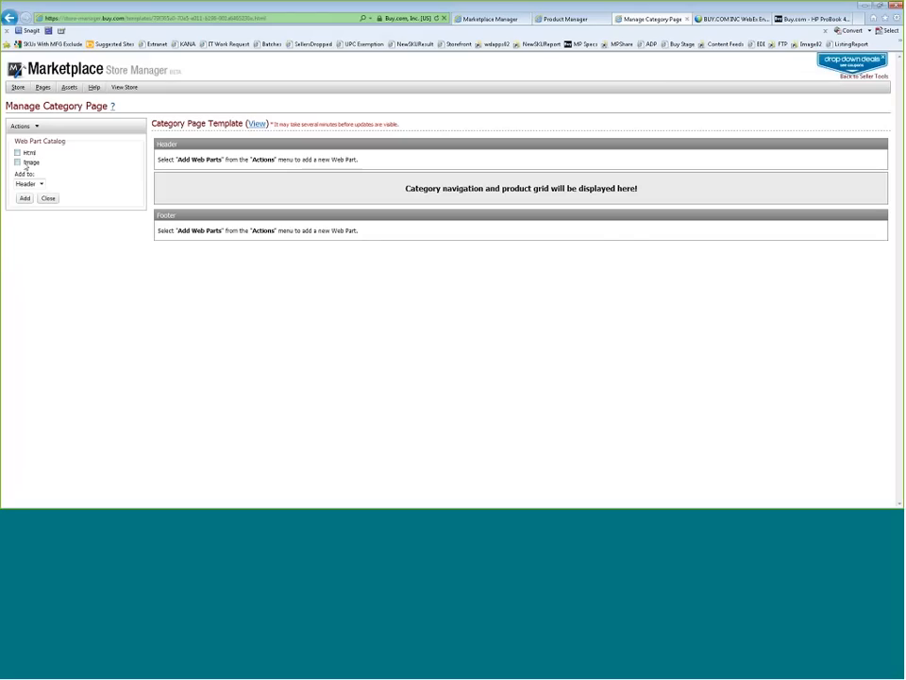
{"action": "left_click", "coordinate": [26, 164]}
{"action": "left_click", "coordinate": [24, 198]}
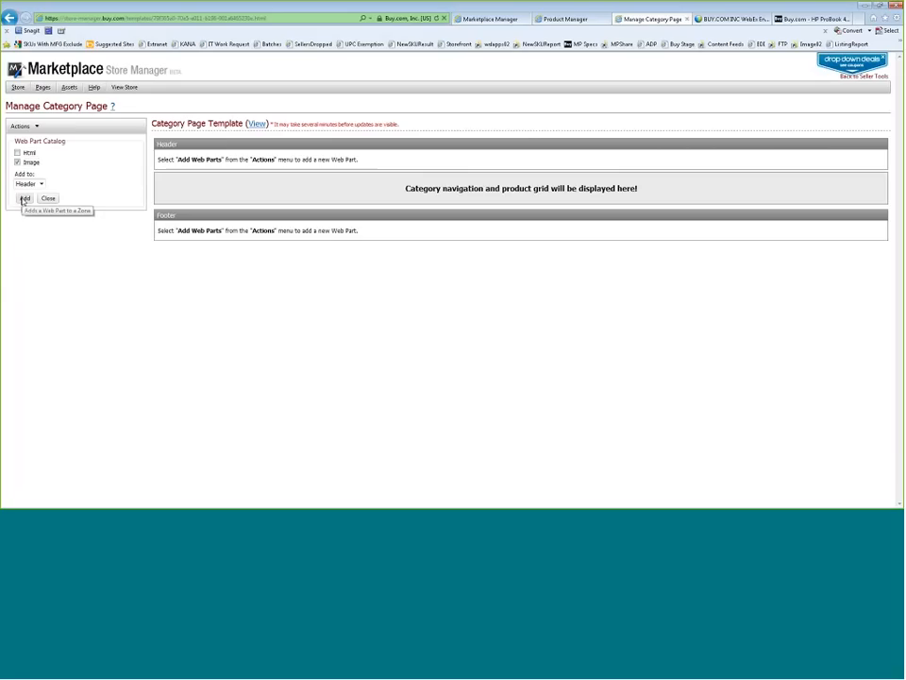
{"action": "left_click", "coordinate": [24, 198]}
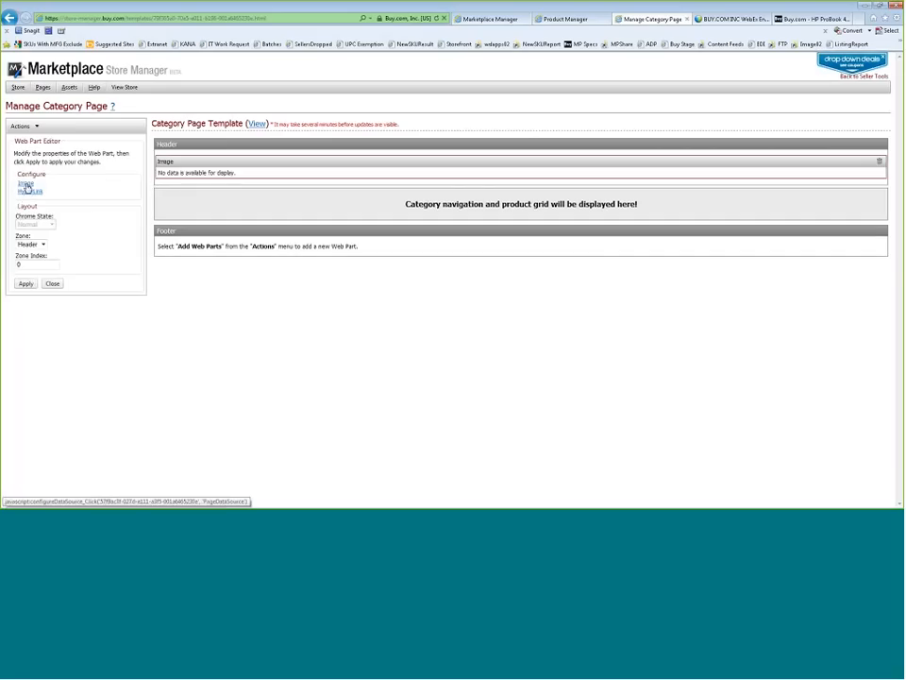
{"action": "left_click", "coordinate": [28, 188]}
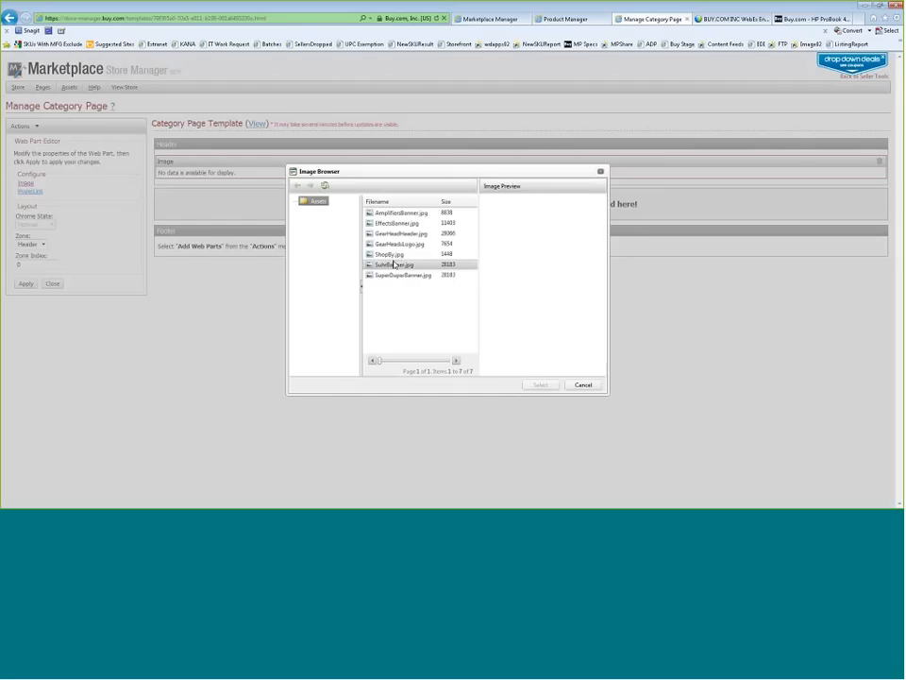
{"action": "left_click", "coordinate": [397, 234]}
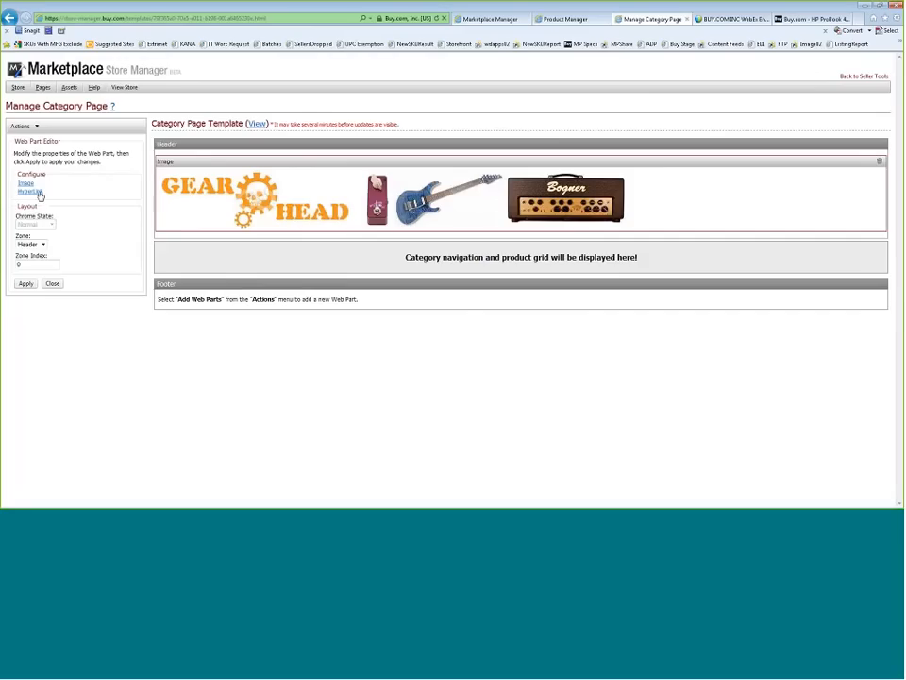
Hyperlink the Category Page Template's header image to the Home page
{"action": "left_click", "coordinate": [39, 193]}
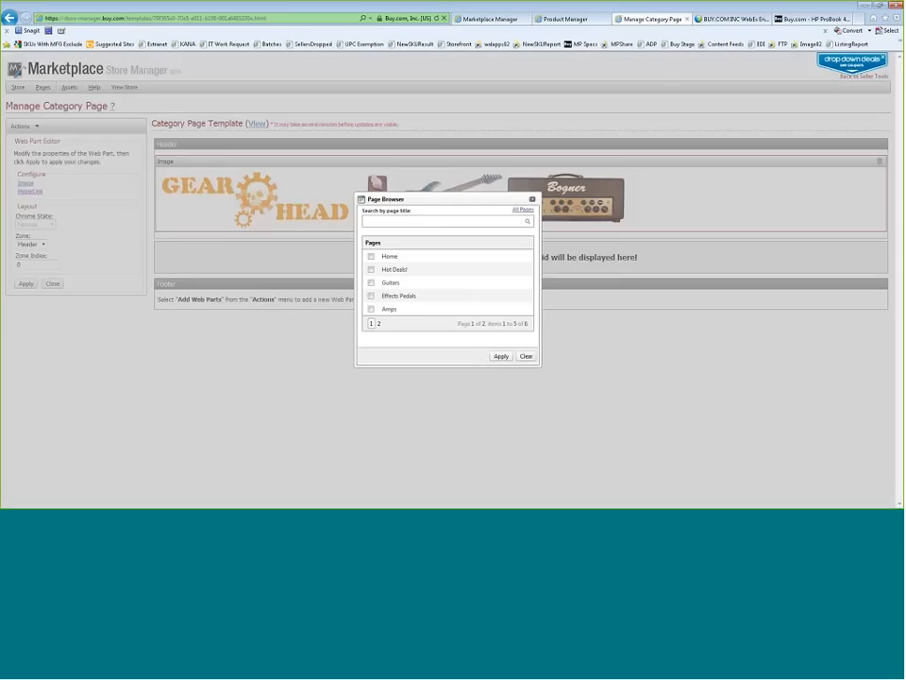
{"action": "left_click", "coordinate": [409, 258]}
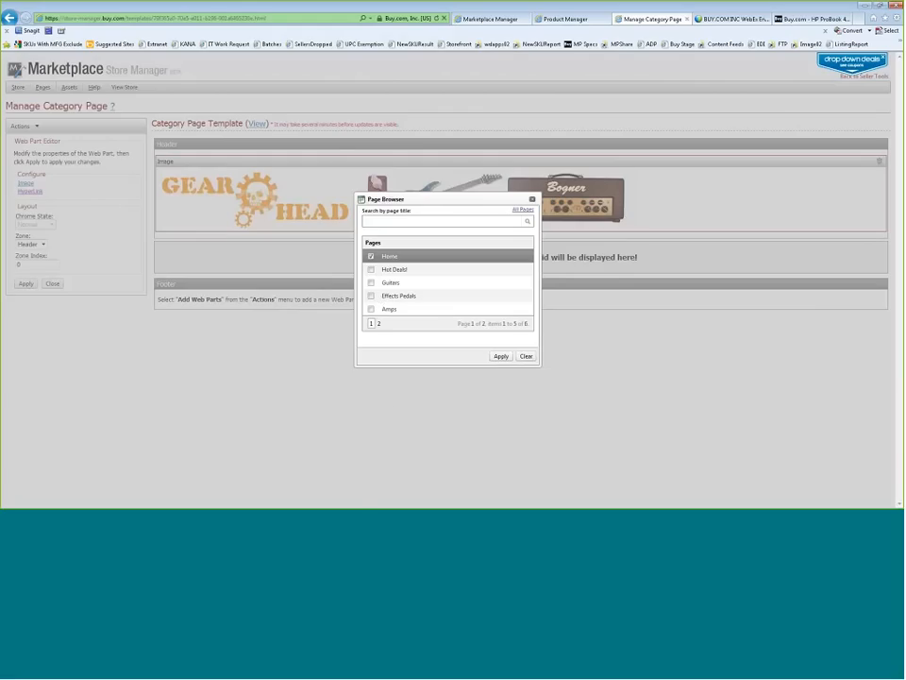
{"action": "left_click", "coordinate": [495, 357]}
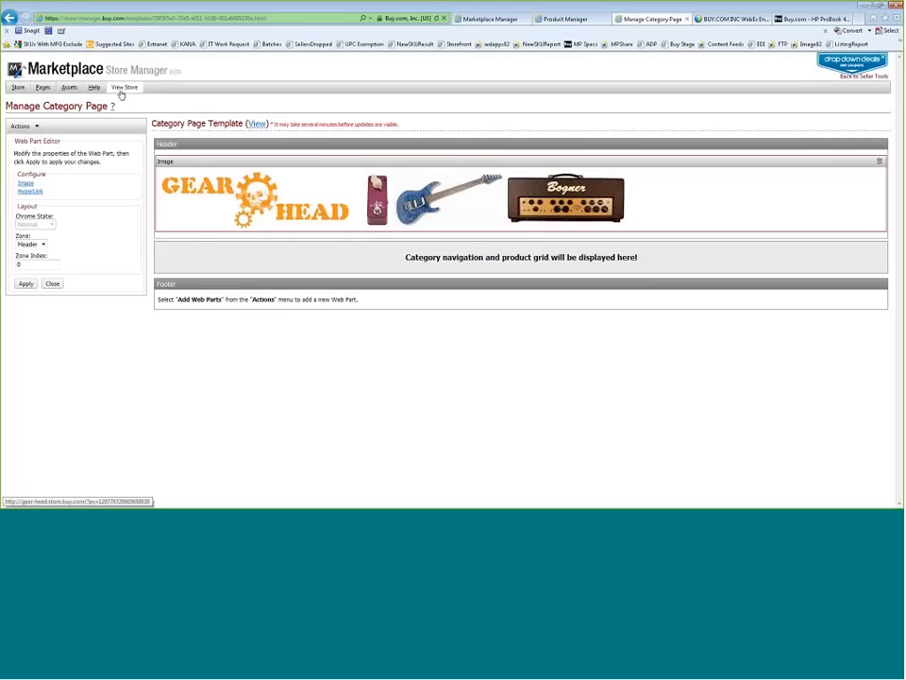
Preview the live category page from the Category Page Template, and return to the Home page's content in Store Manager
{"action": "left_click", "coordinate": [255, 126]}
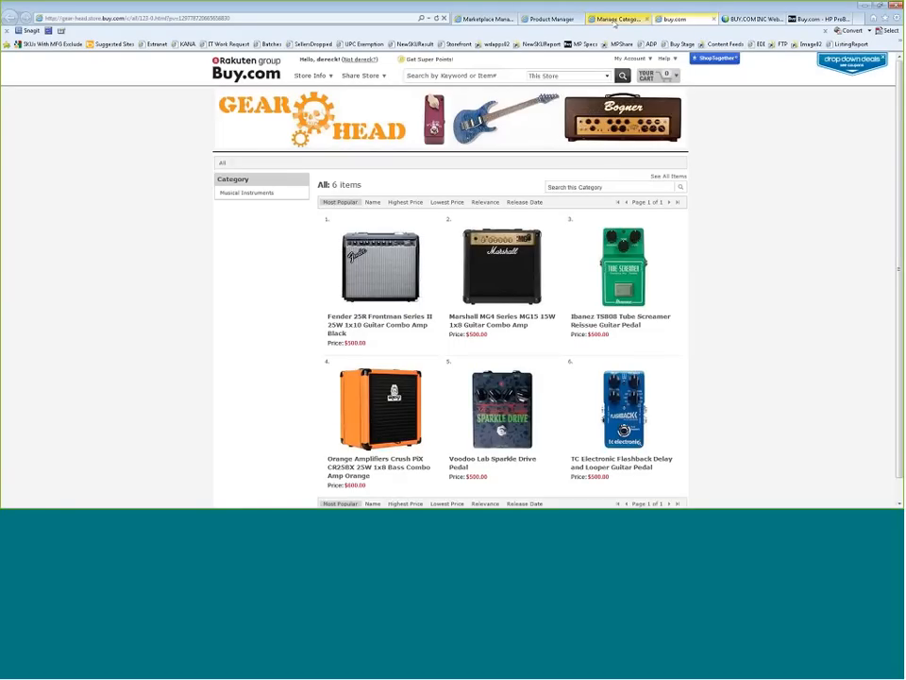
{"action": "left_click", "coordinate": [614, 21]}
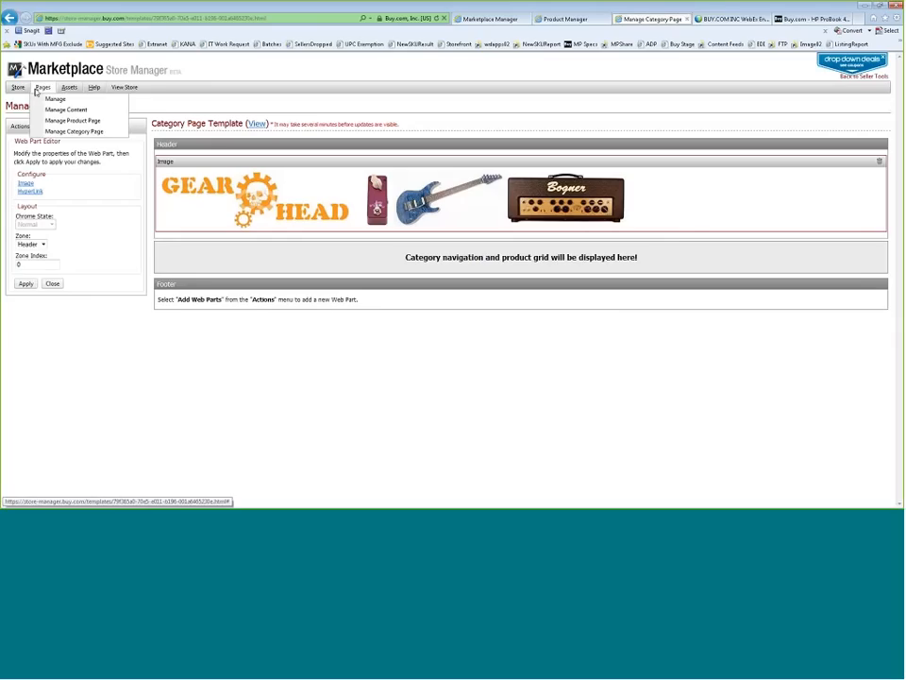
{"action": "mouse_move", "coordinate": [18, 91]}
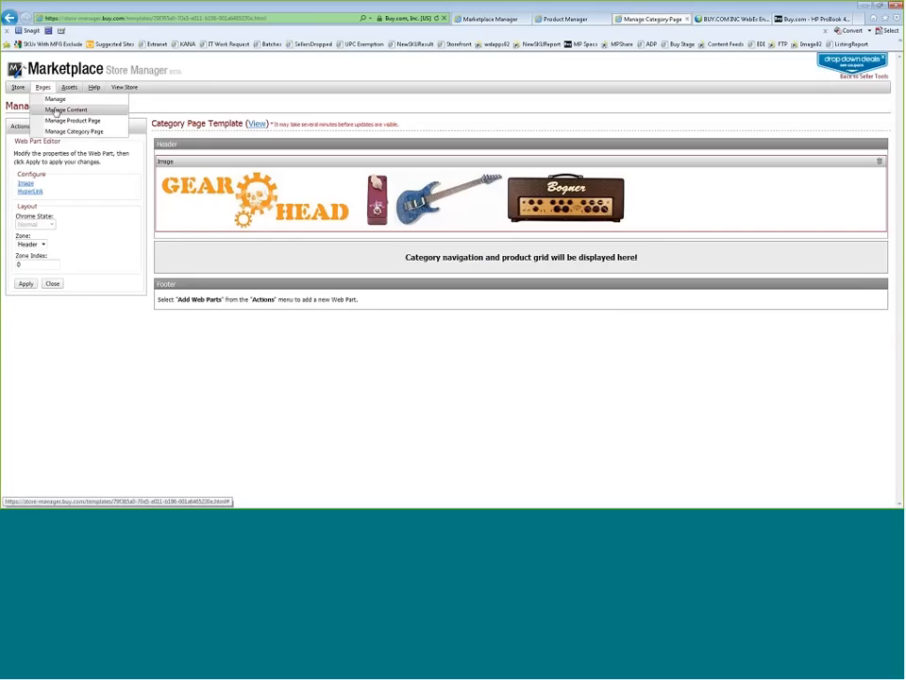
{"action": "left_click", "coordinate": [56, 110]}
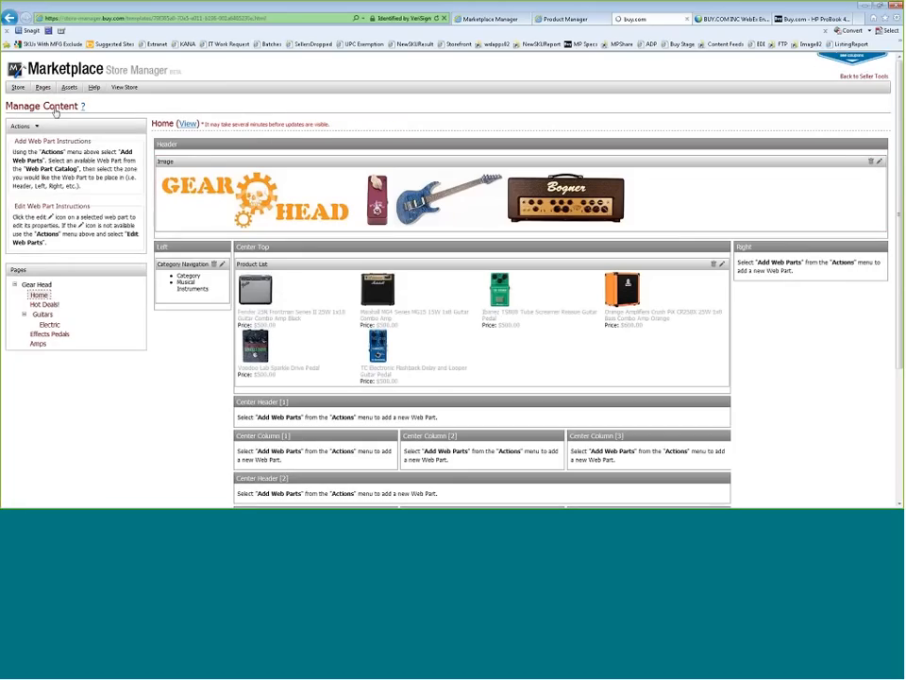
View the live Gear Head store, try the Fender 25R Frontman amp's link on its Home page, and return to Store Manager
{"action": "left_click", "coordinate": [124, 87]}
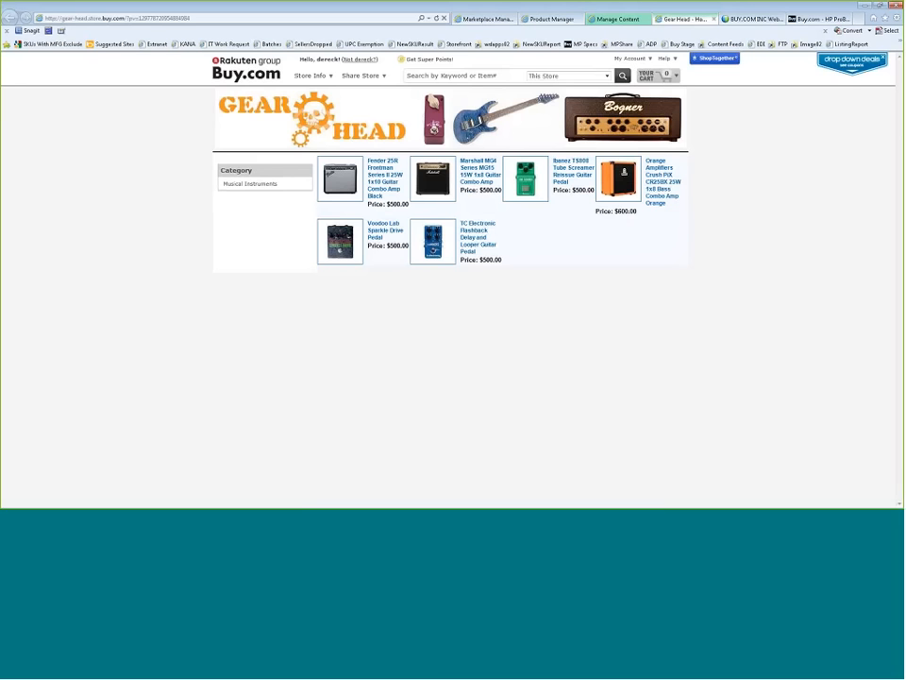
{"action": "left_click", "coordinate": [348, 177]}
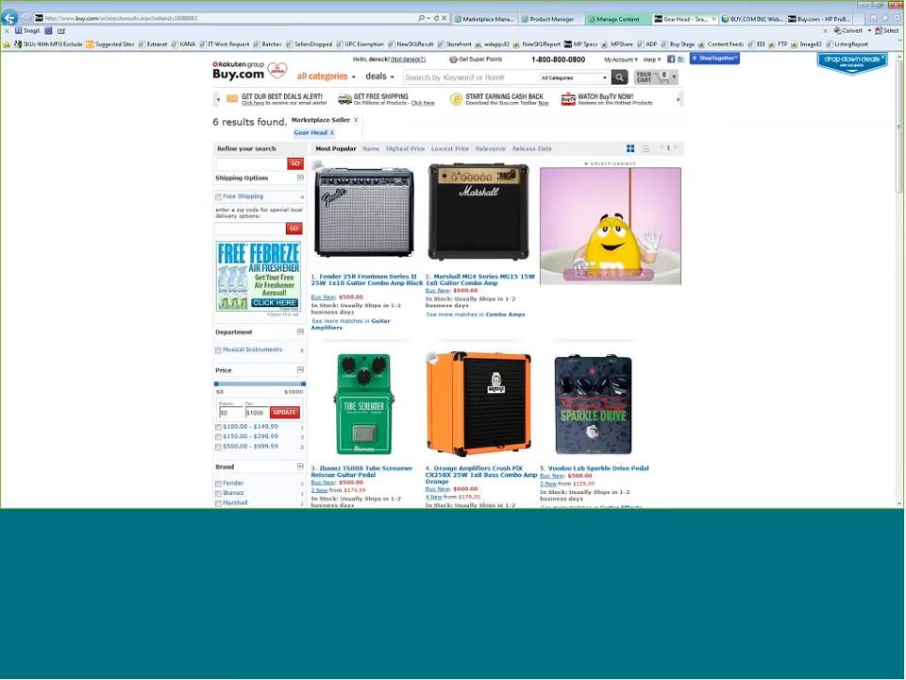
{"action": "left_click", "coordinate": [8, 17]}
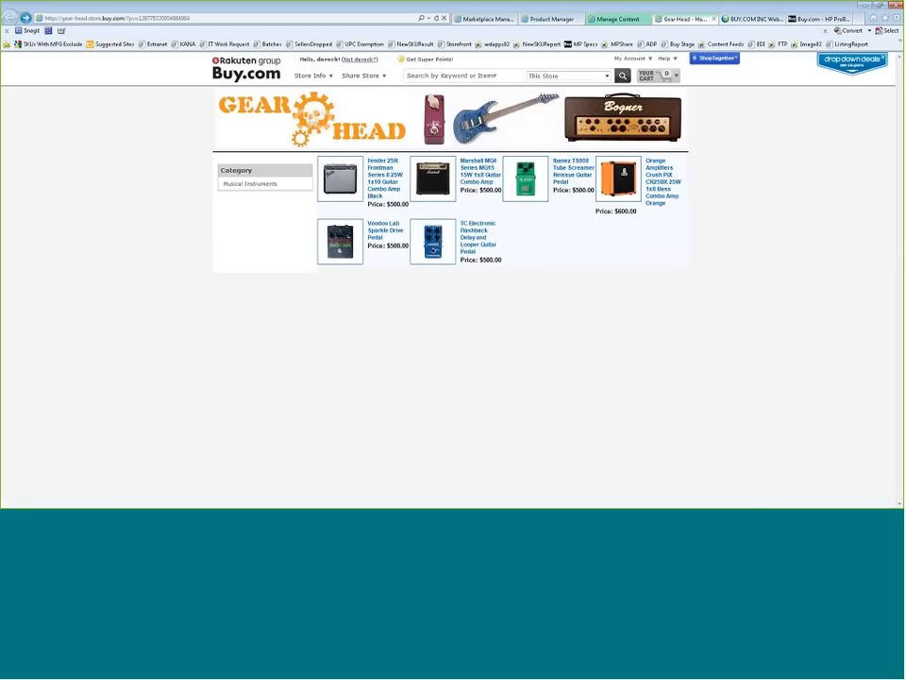
{"action": "left_click", "coordinate": [609, 20]}
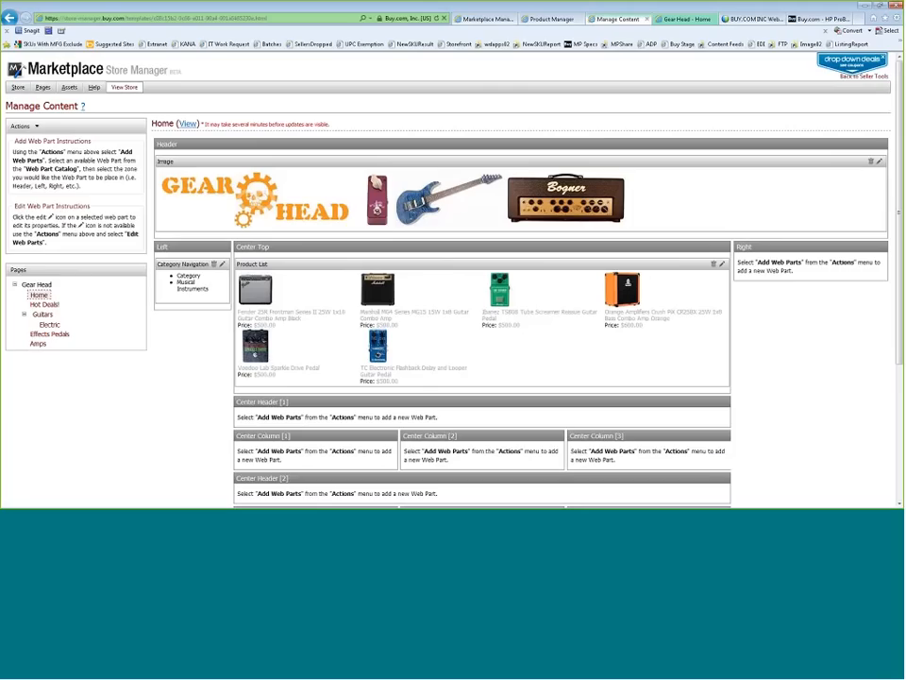
Review the header image on the Product Page Template and on the Category Page Template
{"action": "mouse_move", "coordinate": [41, 91]}
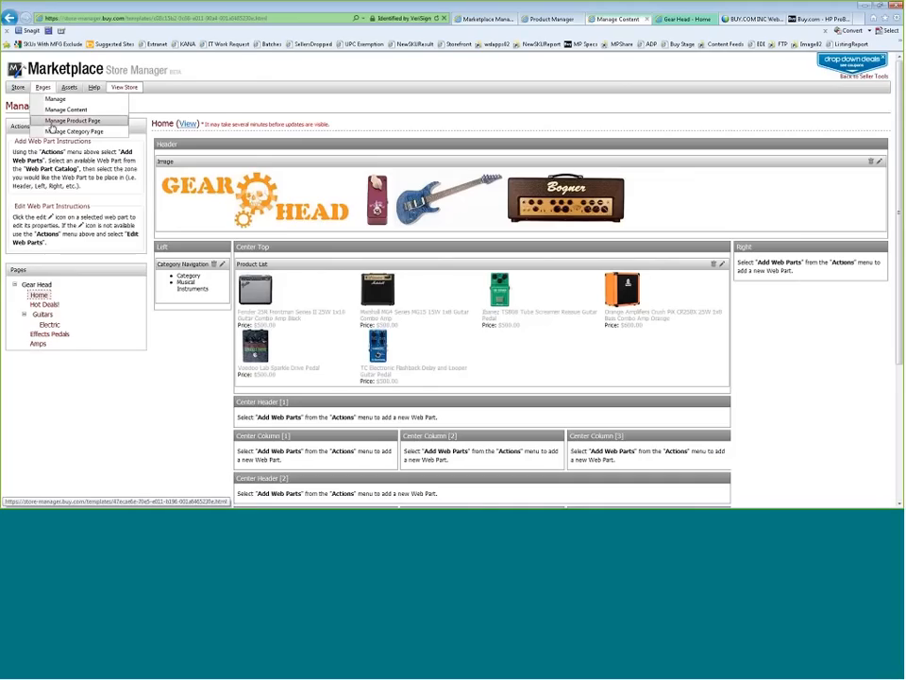
{"action": "left_click", "coordinate": [53, 121]}
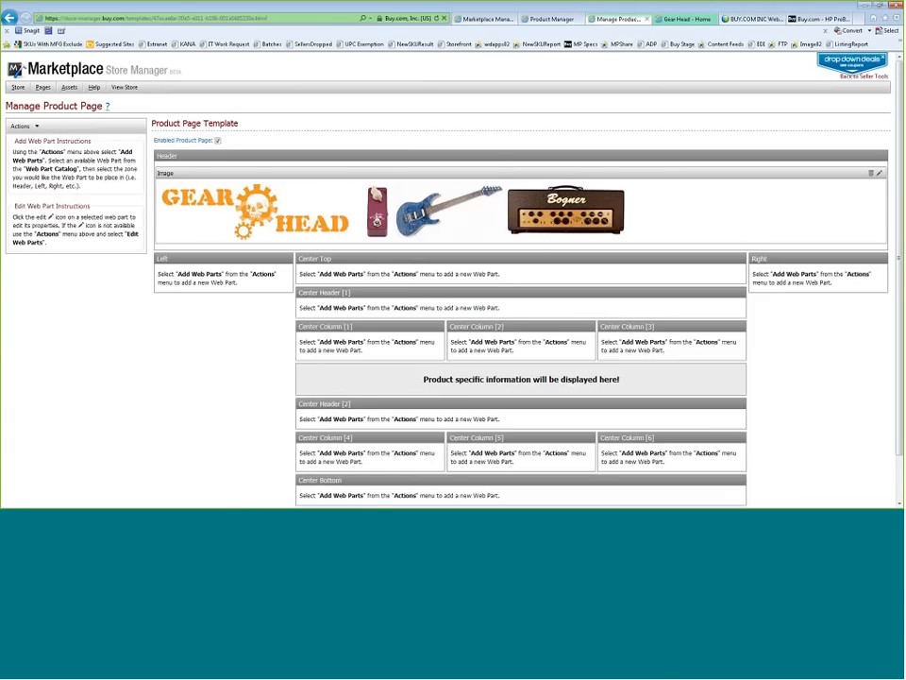
{"action": "left_click", "coordinate": [42, 86]}
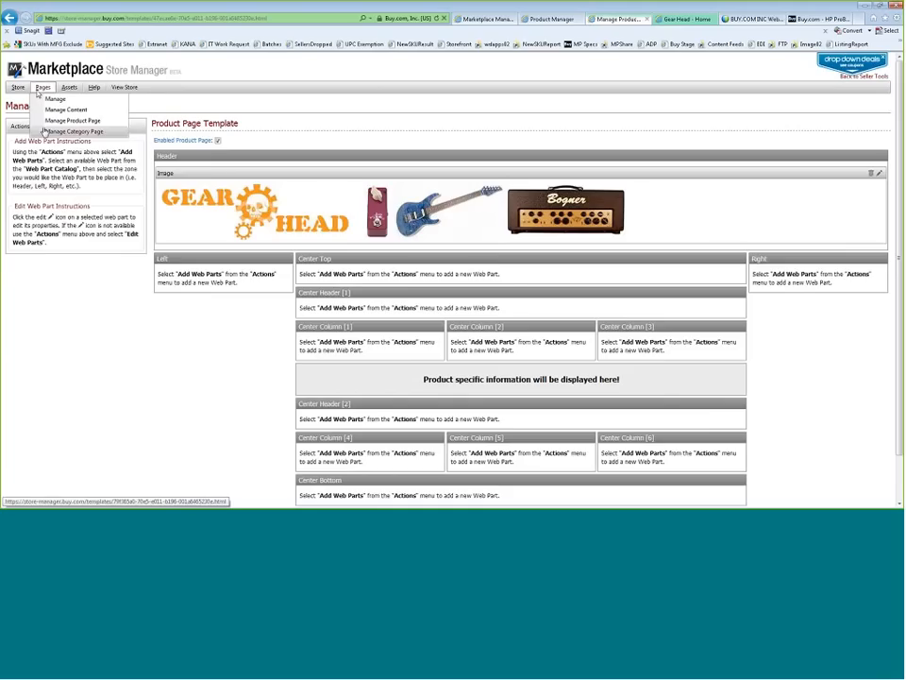
{"action": "left_click", "coordinate": [45, 132]}
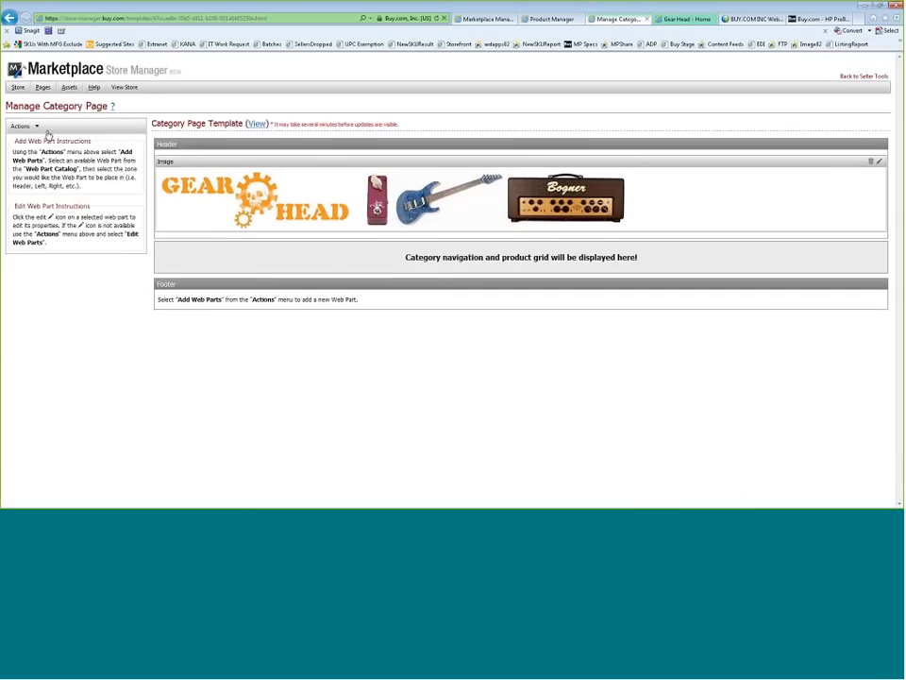
{"action": "left_click", "coordinate": [43, 87]}
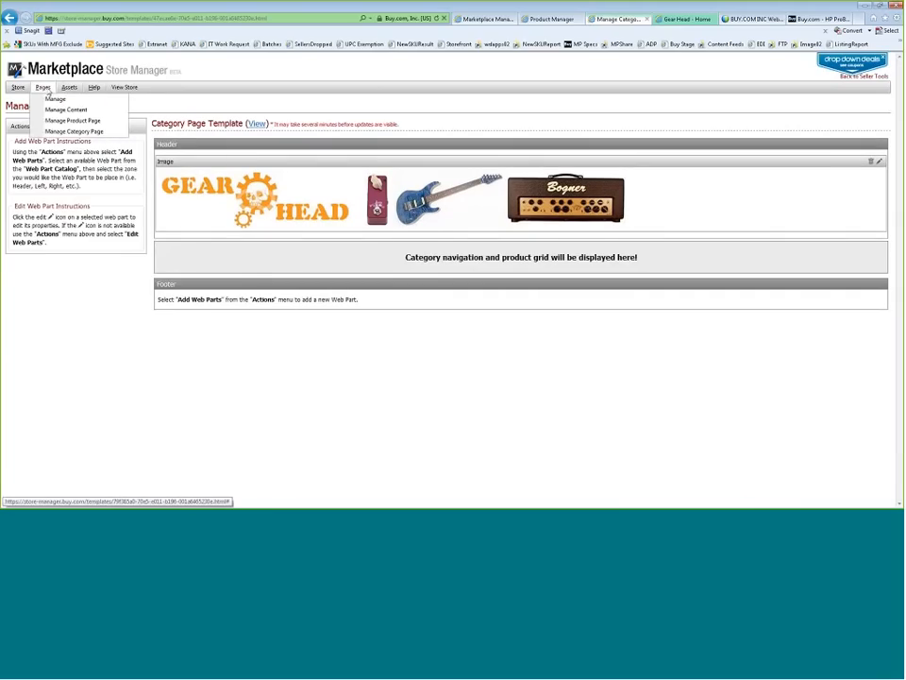
{"action": "left_click", "coordinate": [57, 133]}
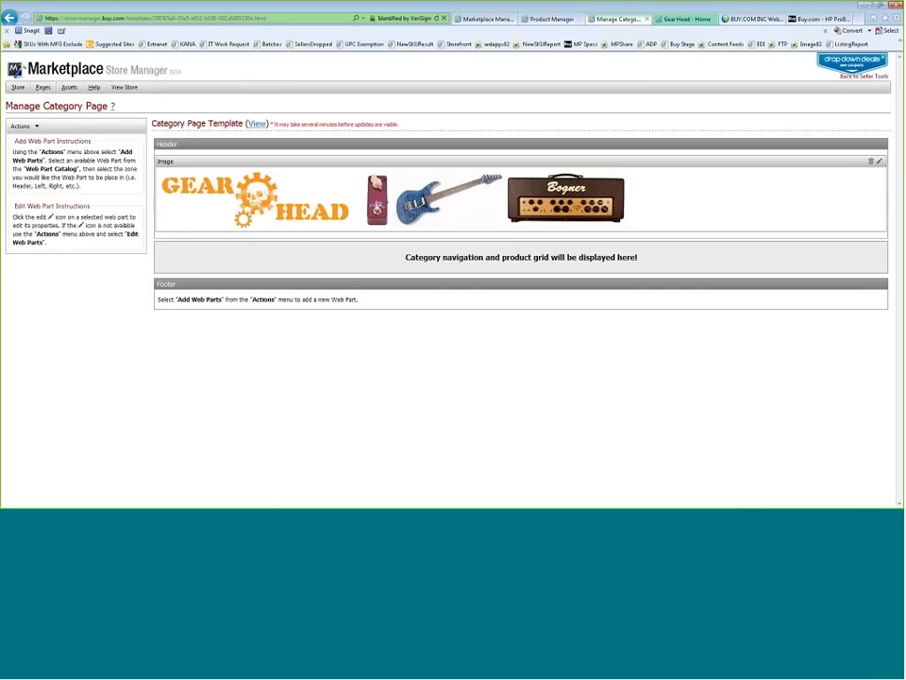
{"action": "mouse_move", "coordinate": [39, 88]}
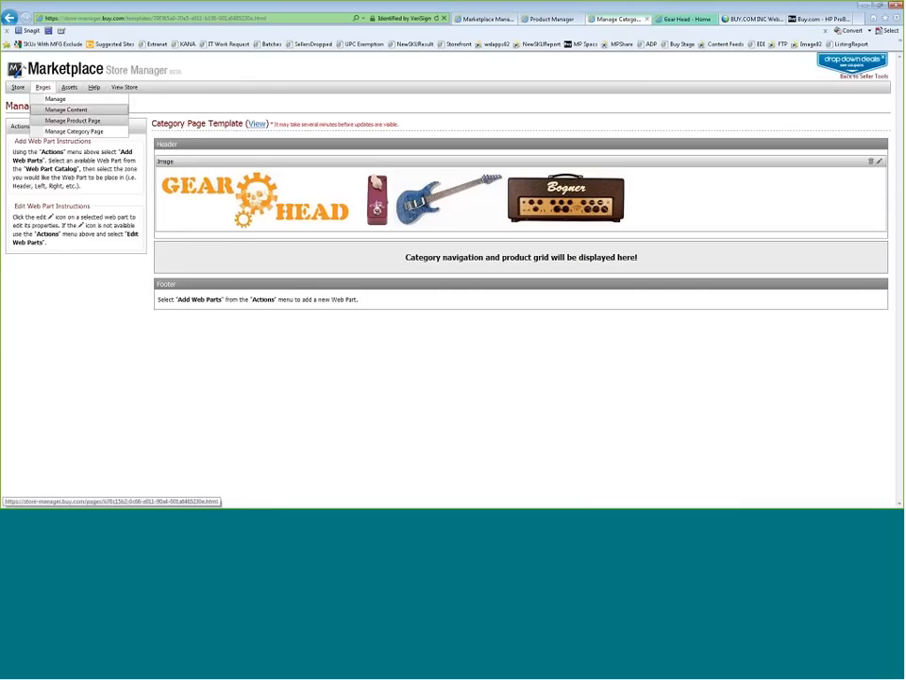